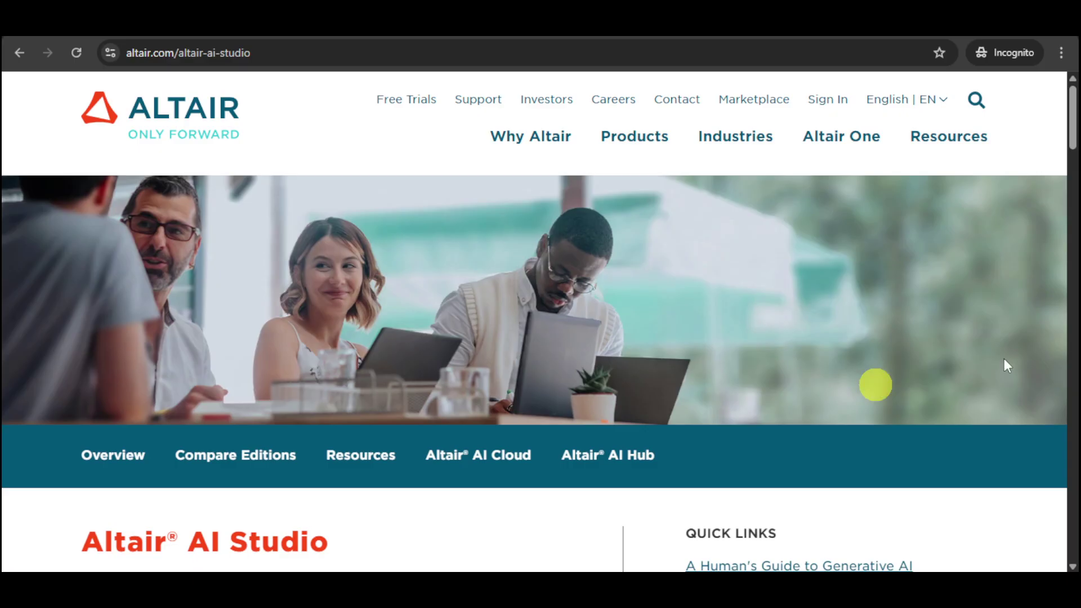
# - Scroll through the Altair website page in Chrome
pyautogui.scroll(-4, 806, 401)
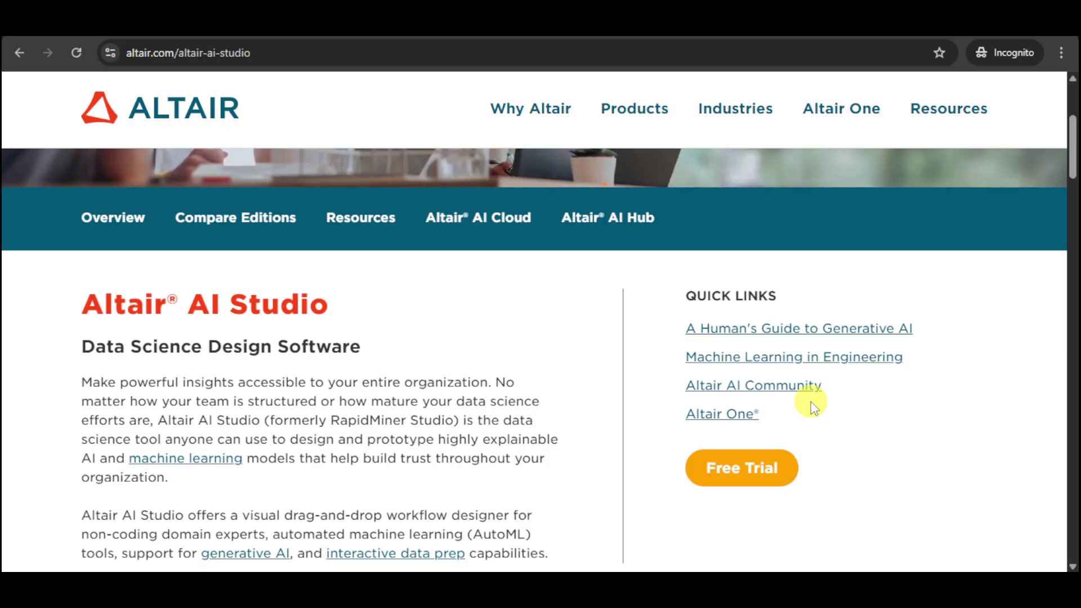
pyautogui.scroll(4, 813, 407)
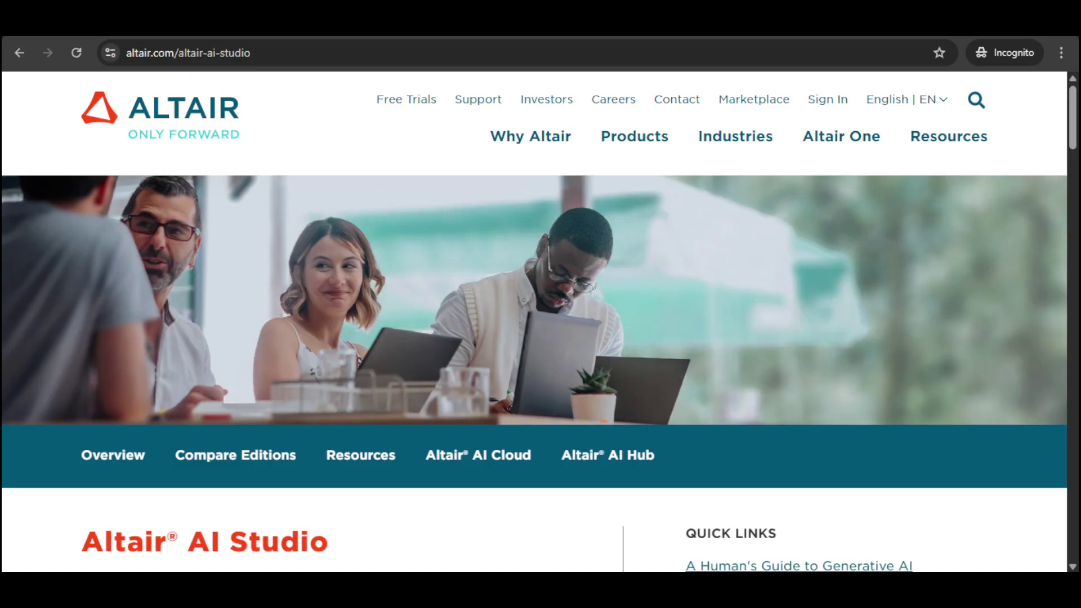
pyautogui.scroll(-3, 421, 437)
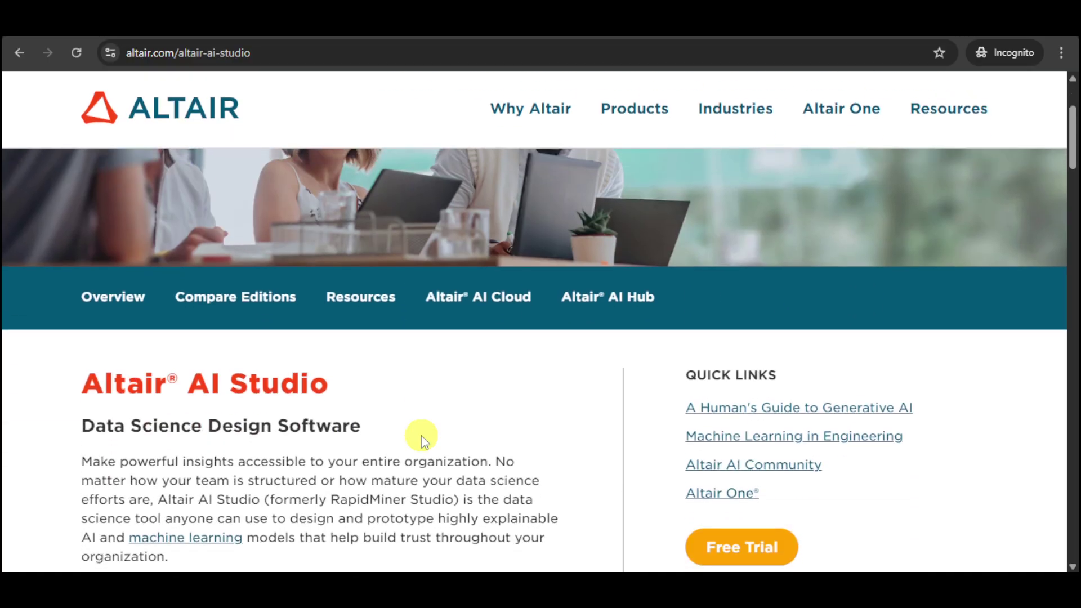
pyautogui.scroll(-3, 422, 438)
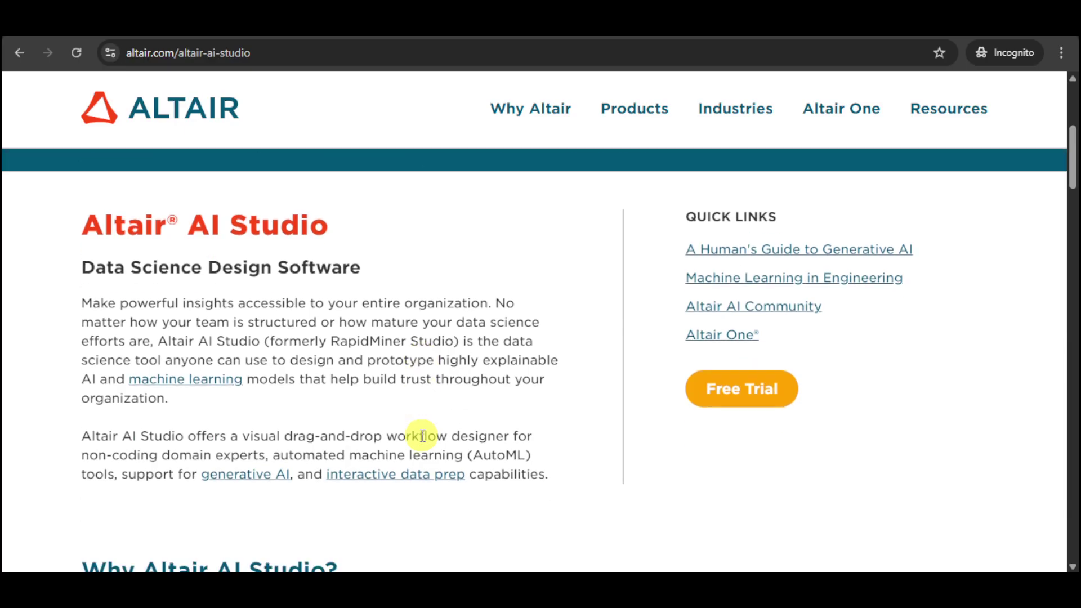
pyautogui.scroll(-6, 423, 436)
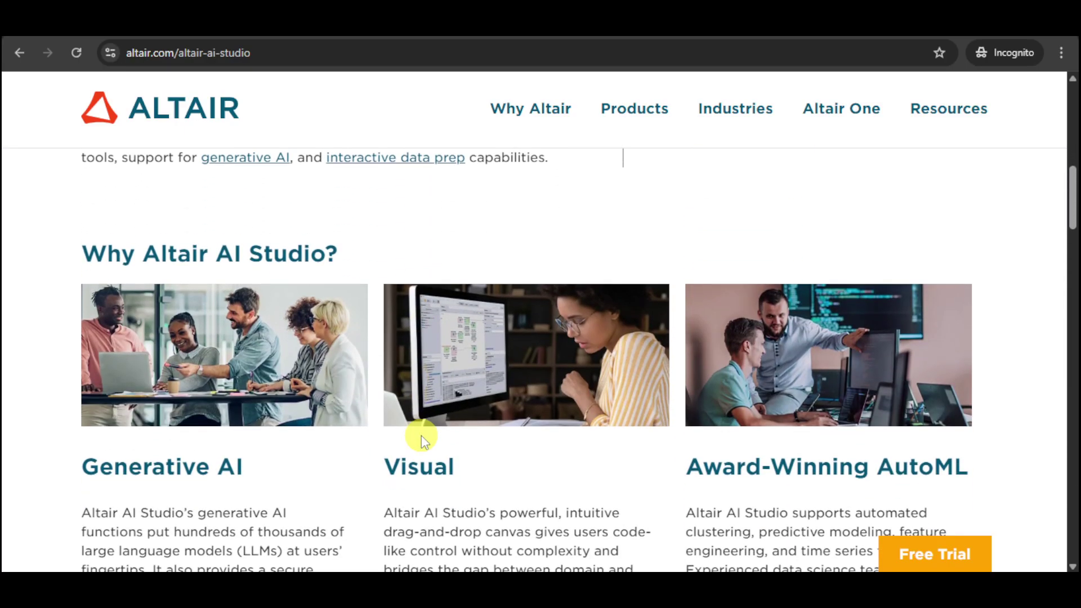
pyautogui.scroll(-2, 423, 441)
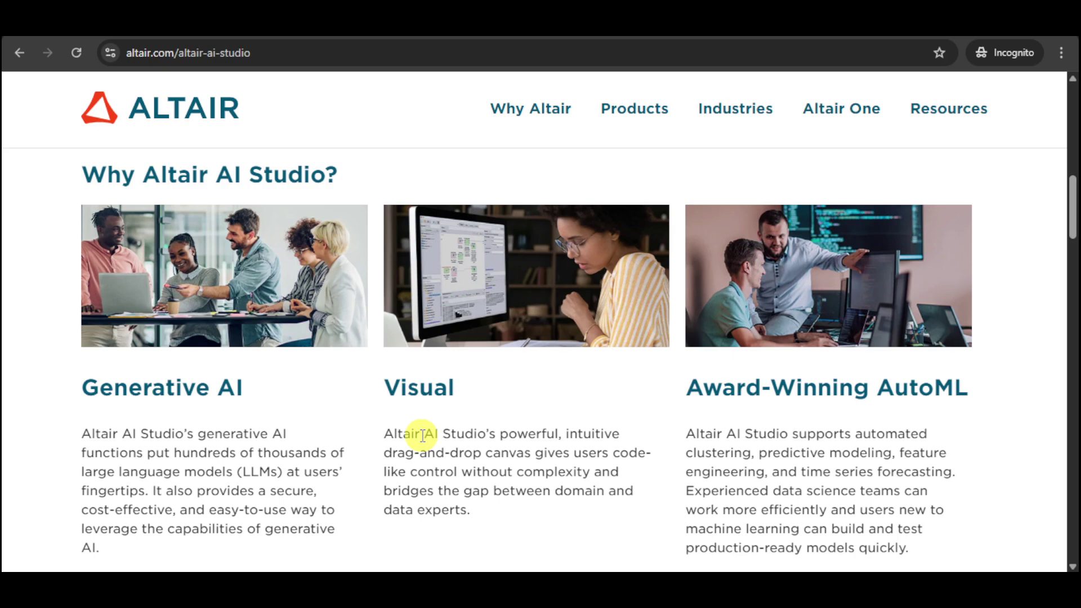
pyautogui.scroll(-5, 338, 495)
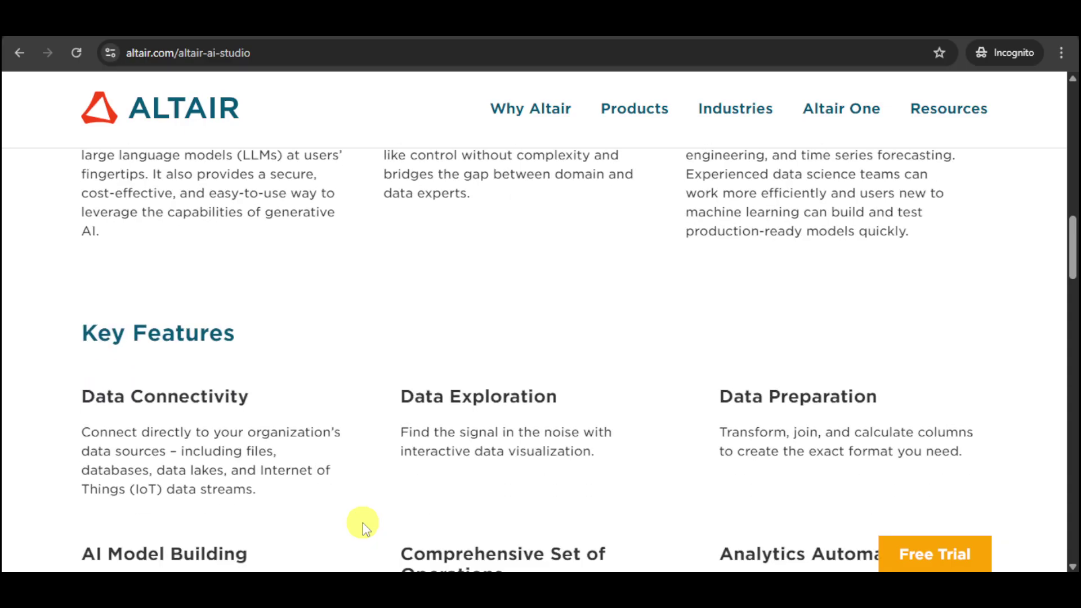
pyautogui.scroll(-4, 465, 490)
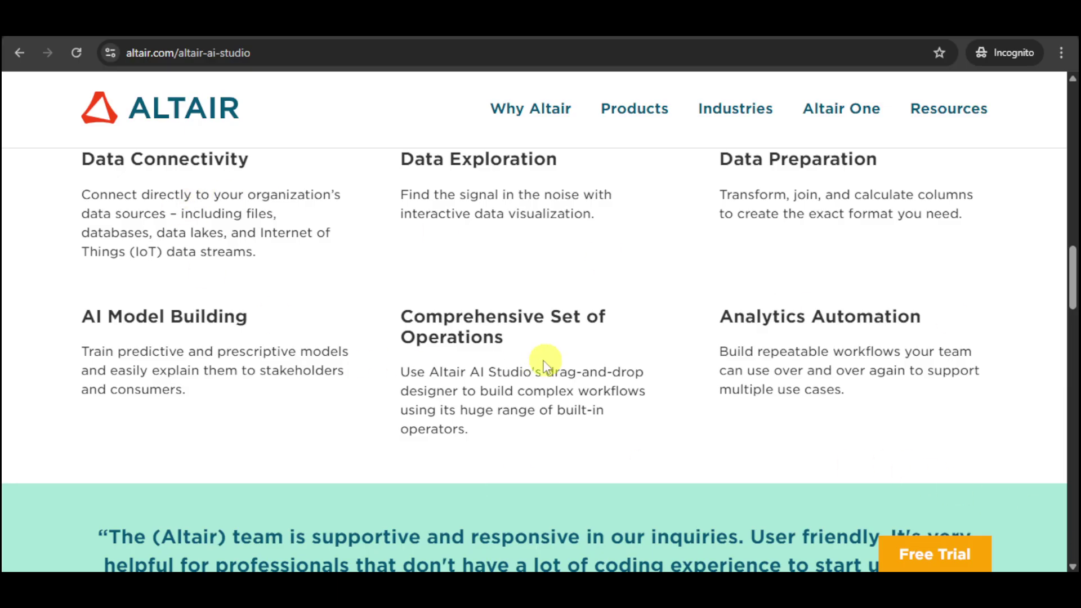
pyautogui.scroll(4, 543, 349)
pyautogui.scroll(10, 543, 334)
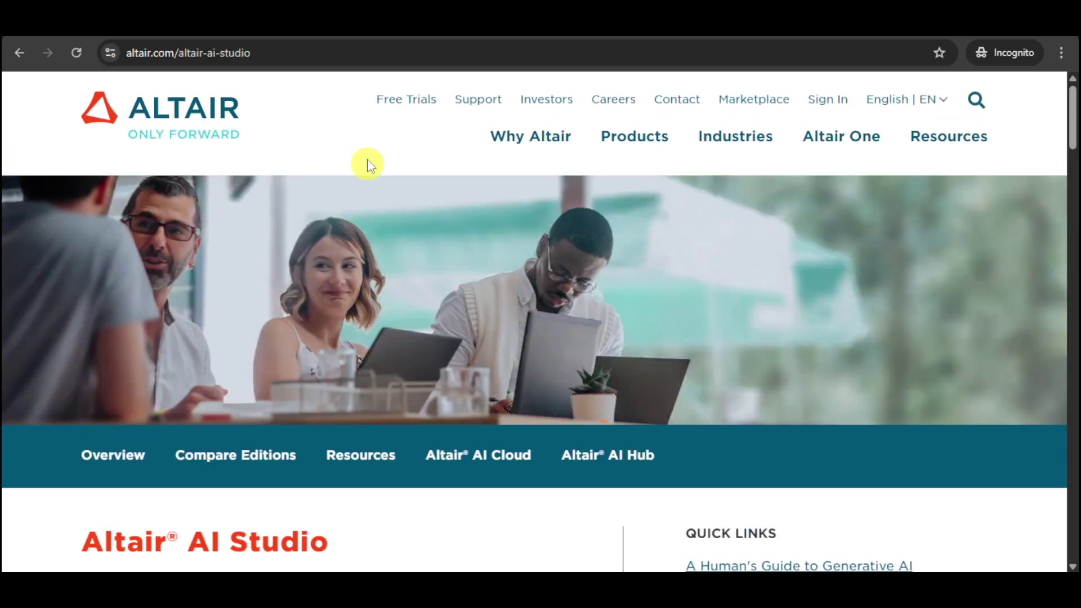
# - Go to the Free Trials page and scroll through the trial offer cards
pyautogui.click(409, 106)
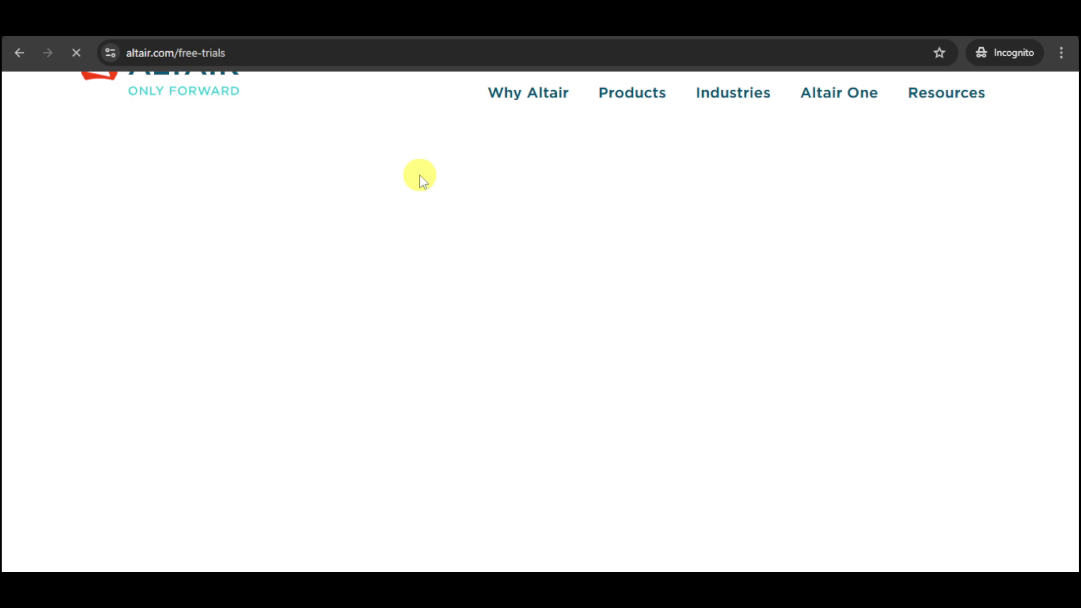
pyautogui.scroll(-5, 613, 349)
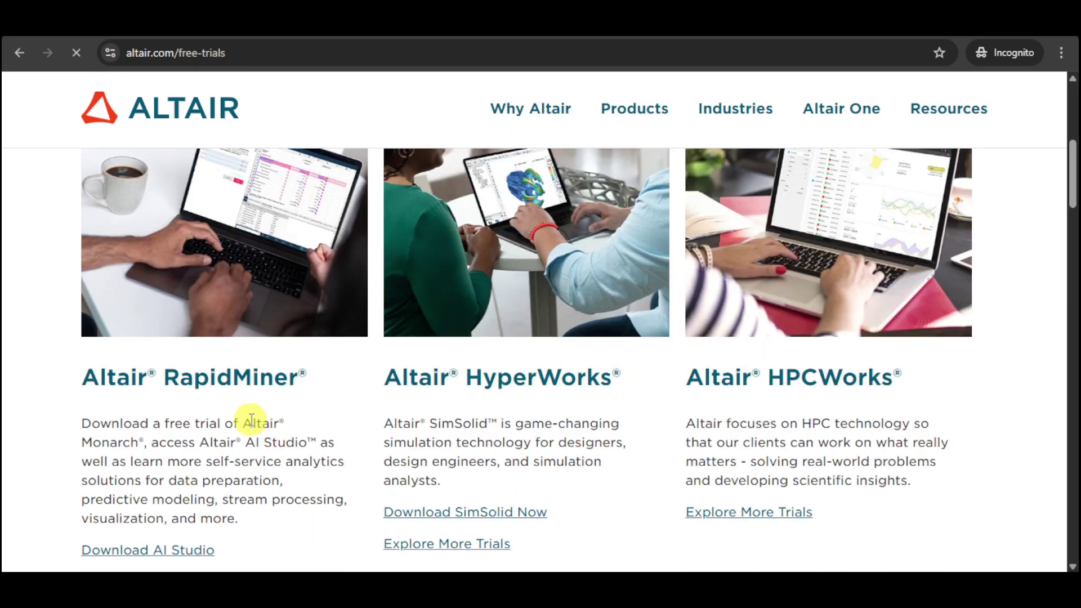
pyautogui.scroll(-5, 605, 420)
pyautogui.scroll(-15, 629, 419)
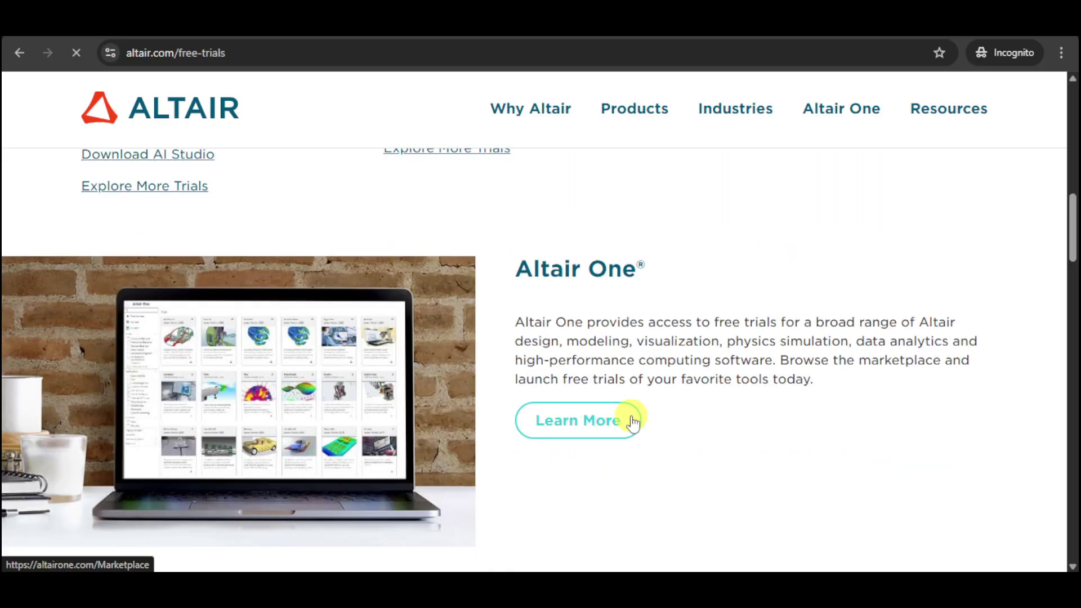
pyautogui.scroll(-4, 678, 424)
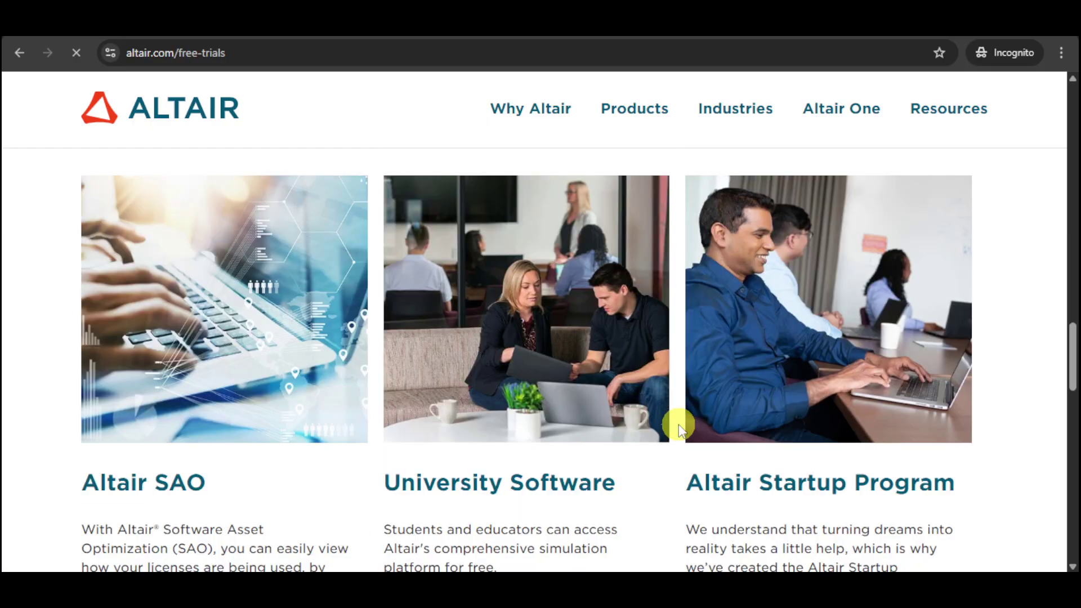
# - Pick the AI Studio offer, reaching the RapidMiner Downloads page offering AI Studio 2025.0
pyautogui.click(638, 405)
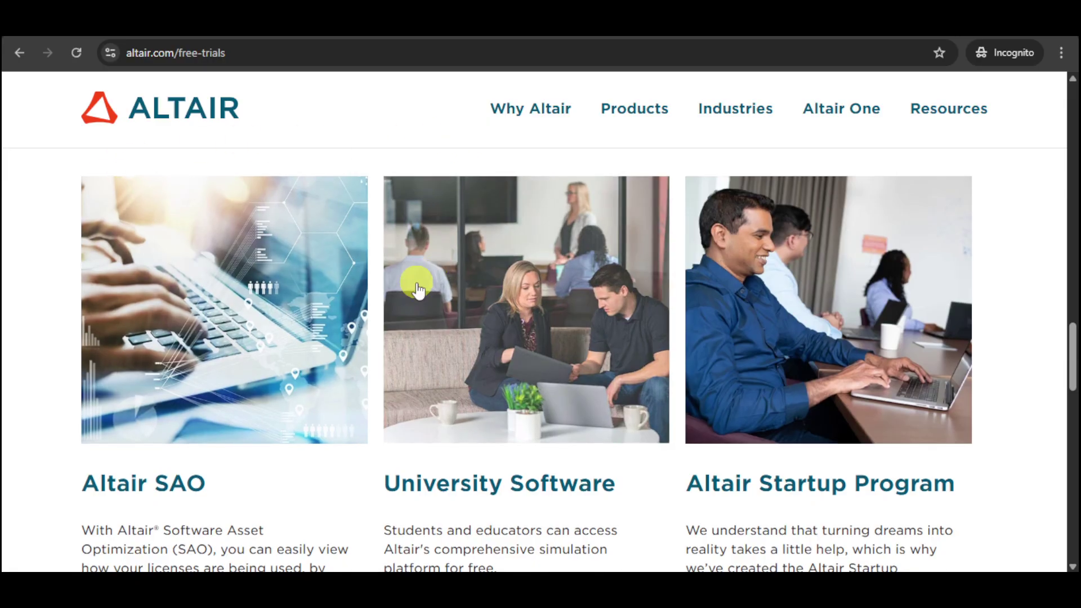
pyautogui.scroll(20, 417, 288)
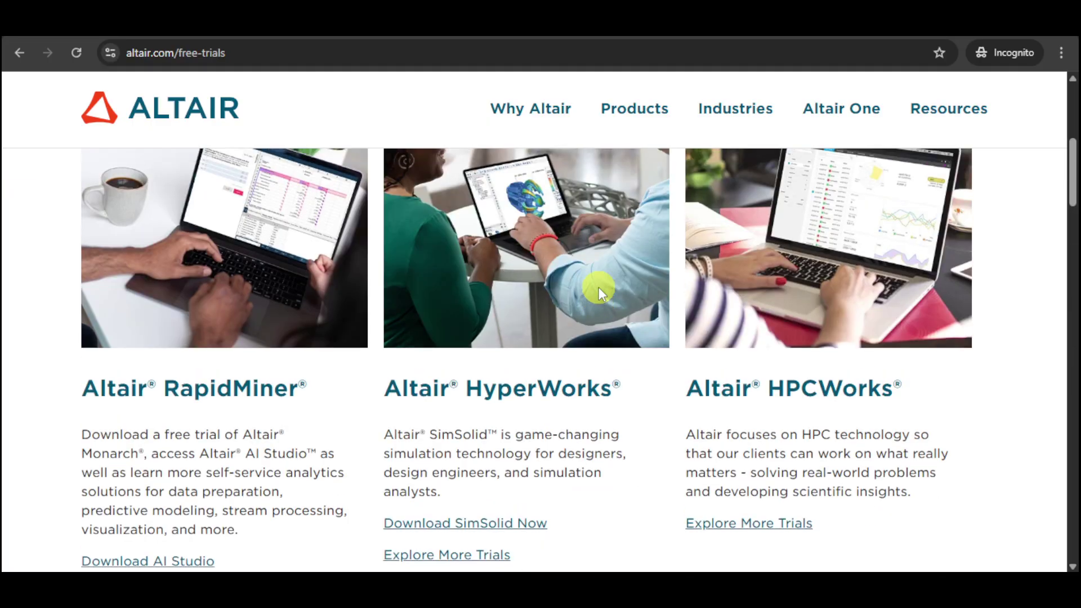
pyautogui.scroll(5, 599, 287)
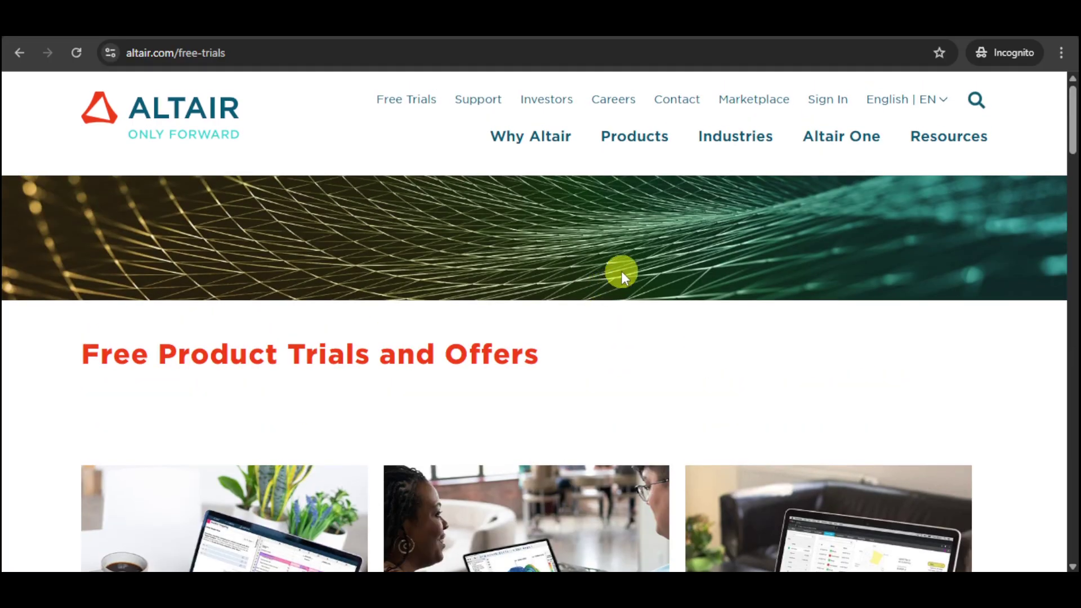
pyautogui.scroll(-10, 620, 394)
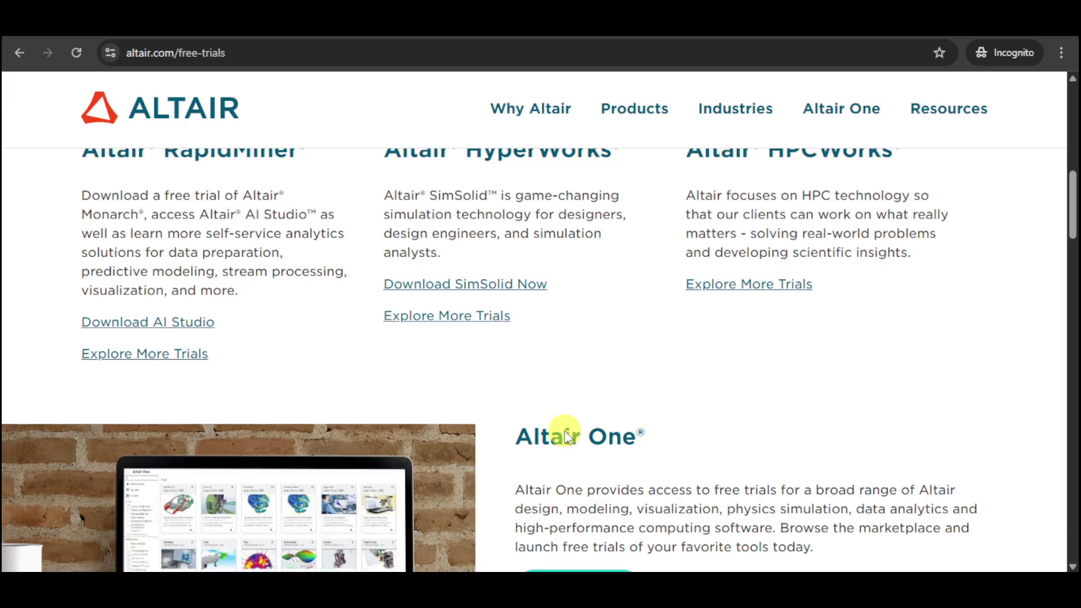
pyautogui.scroll(1, 563, 434)
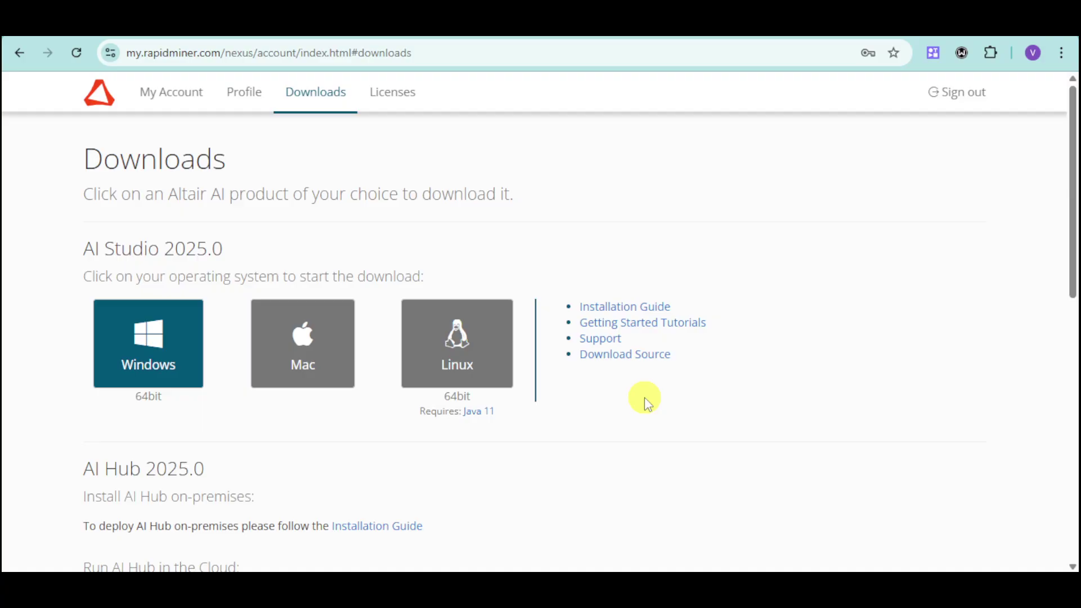
# - Download AI Studio 2025.0 for Windows from the my.rapidminer.com Downloads page
pyautogui.click(863, 285)
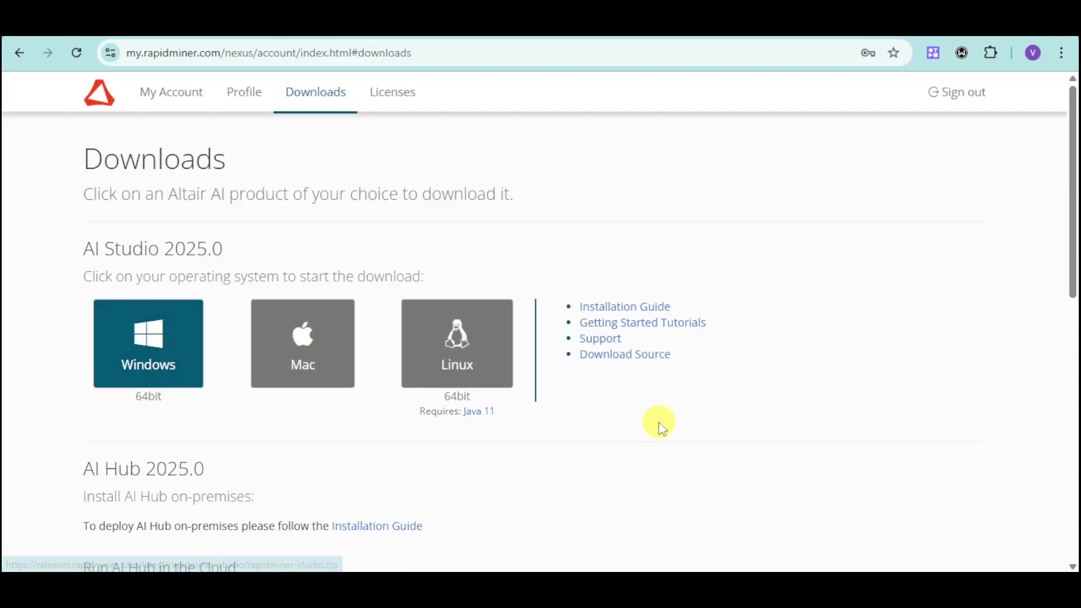
pyautogui.scroll(-2, 671, 415)
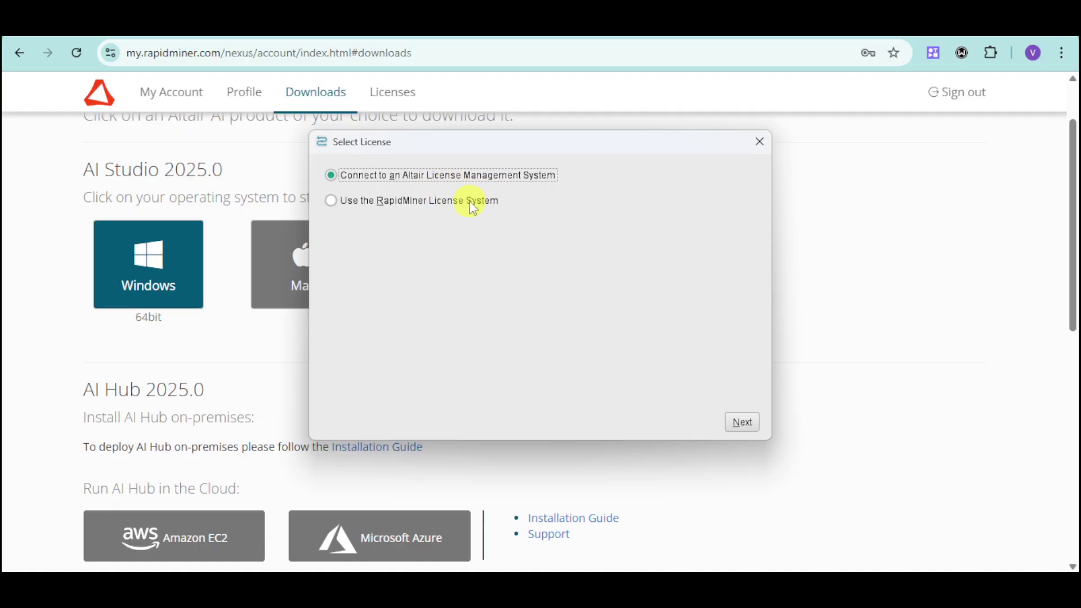
# - Choose Altair License Management, connect with the Altair One account, and accept the EULA
pyautogui.click(741, 424)
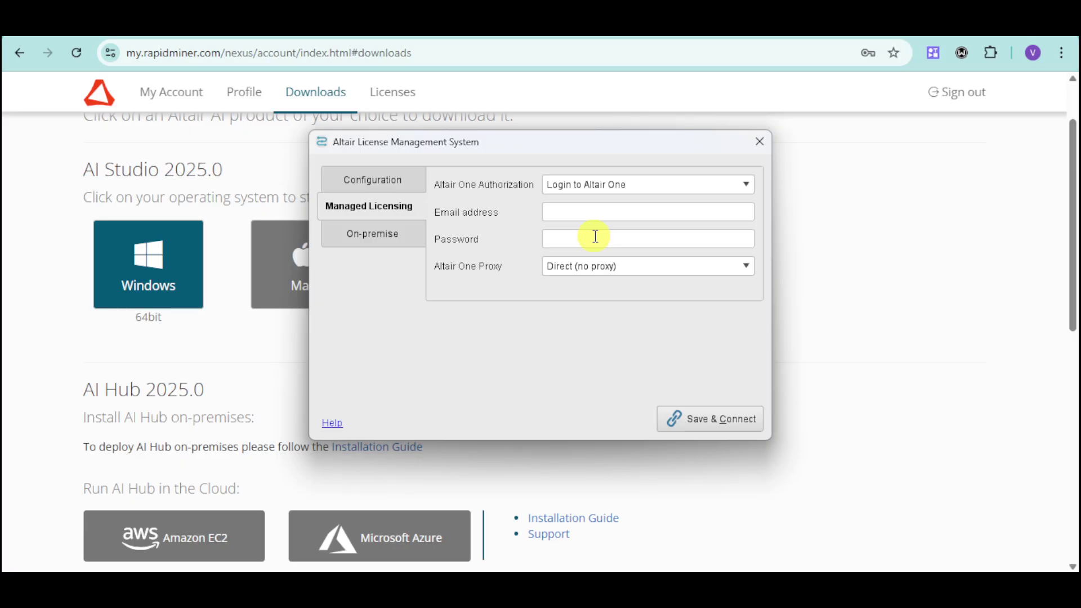
pyautogui.click(710, 419)
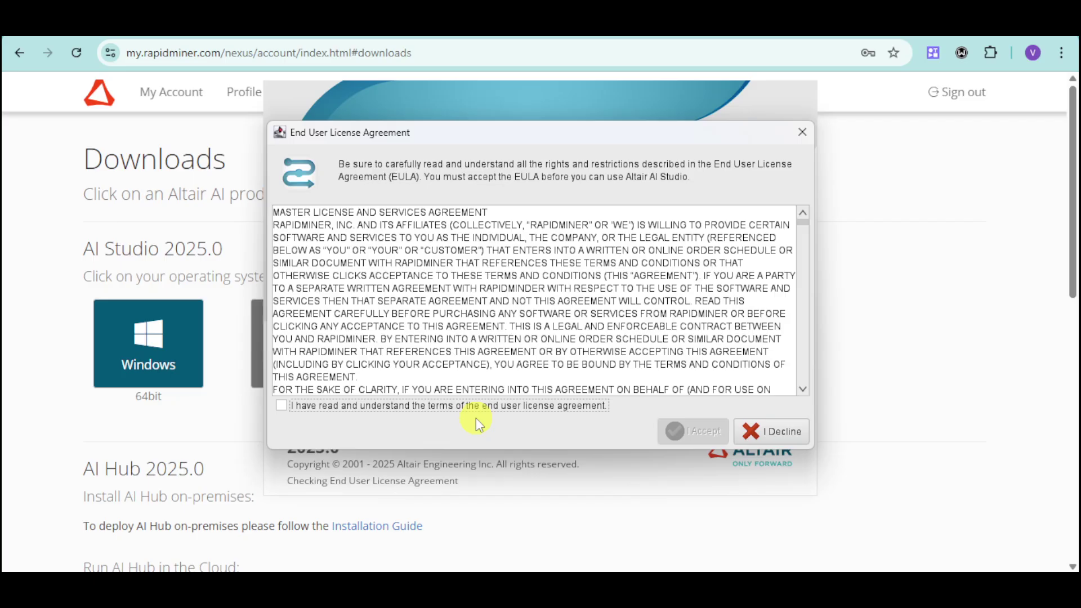
pyautogui.click(430, 409)
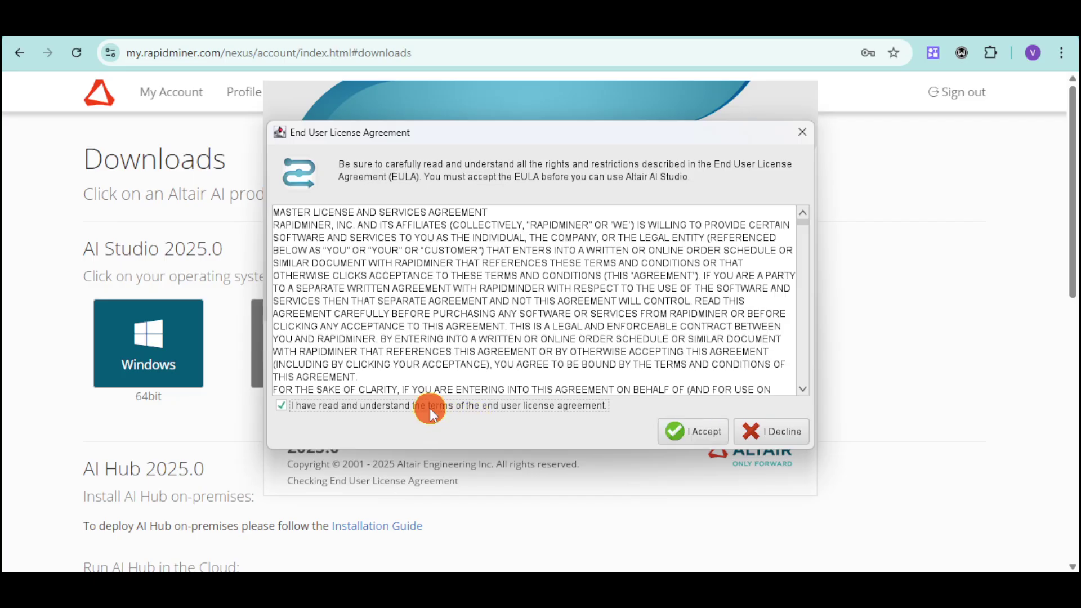
pyautogui.click(693, 433)
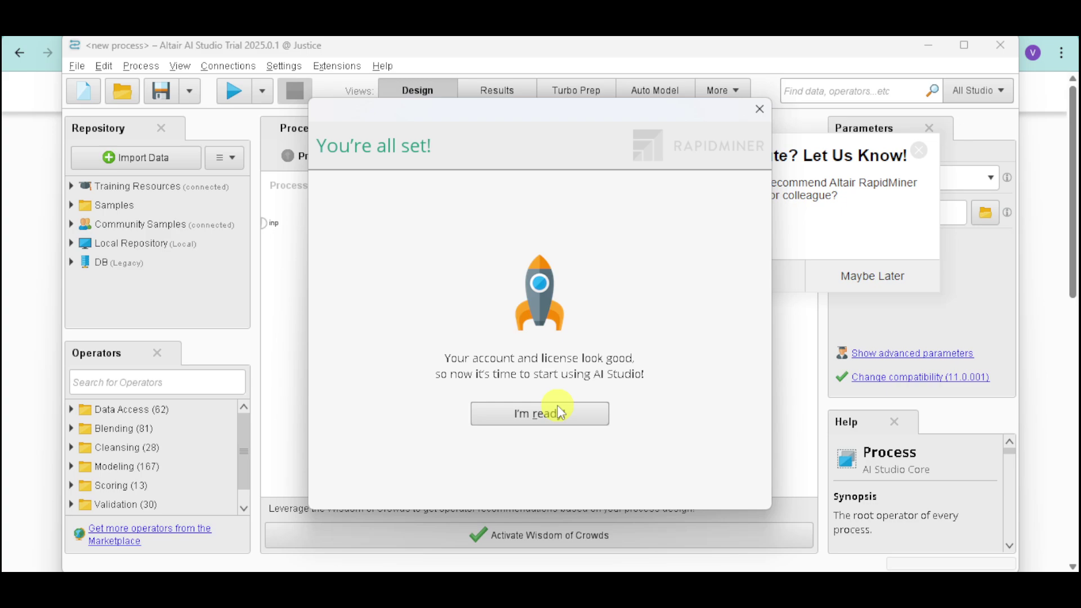
# - Close the welcome message and the 'Have a Minute?' survey, then maximize the AI Studio window
pyautogui.click(559, 413)
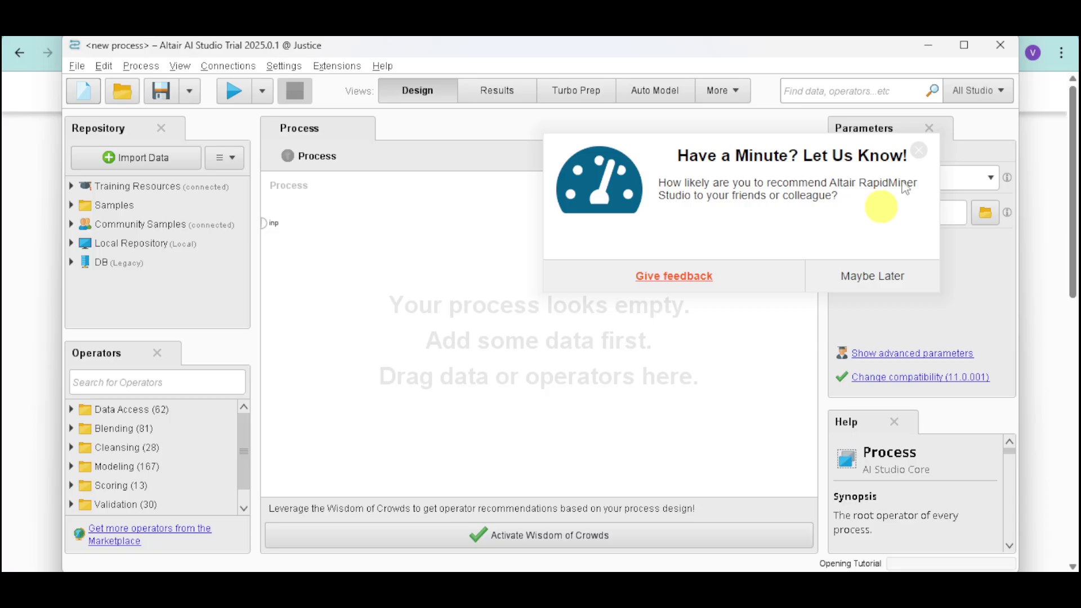
pyautogui.click(919, 150)
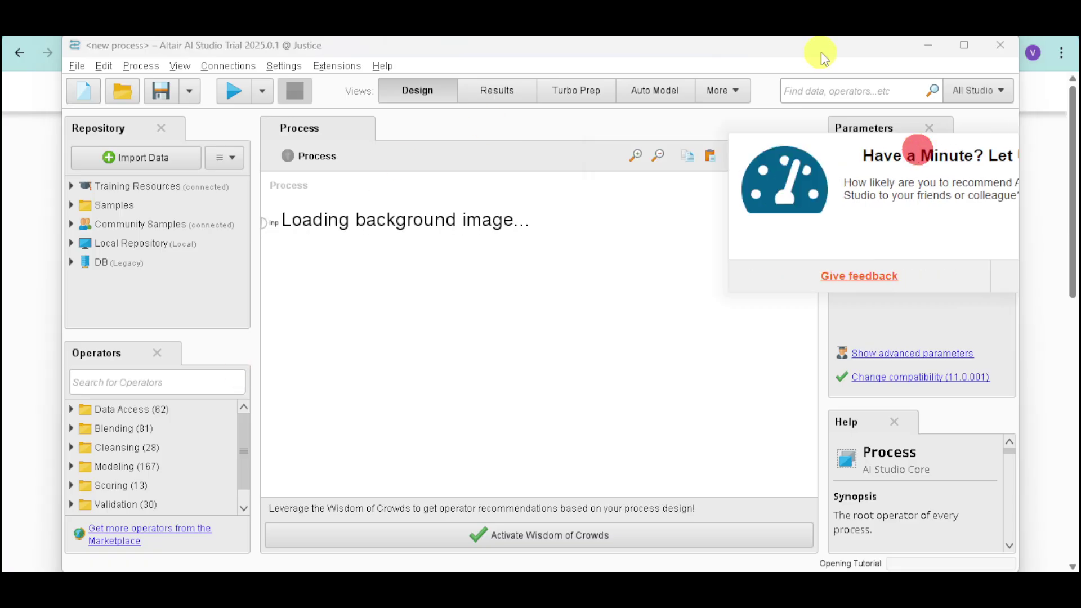
pyautogui.click(964, 46)
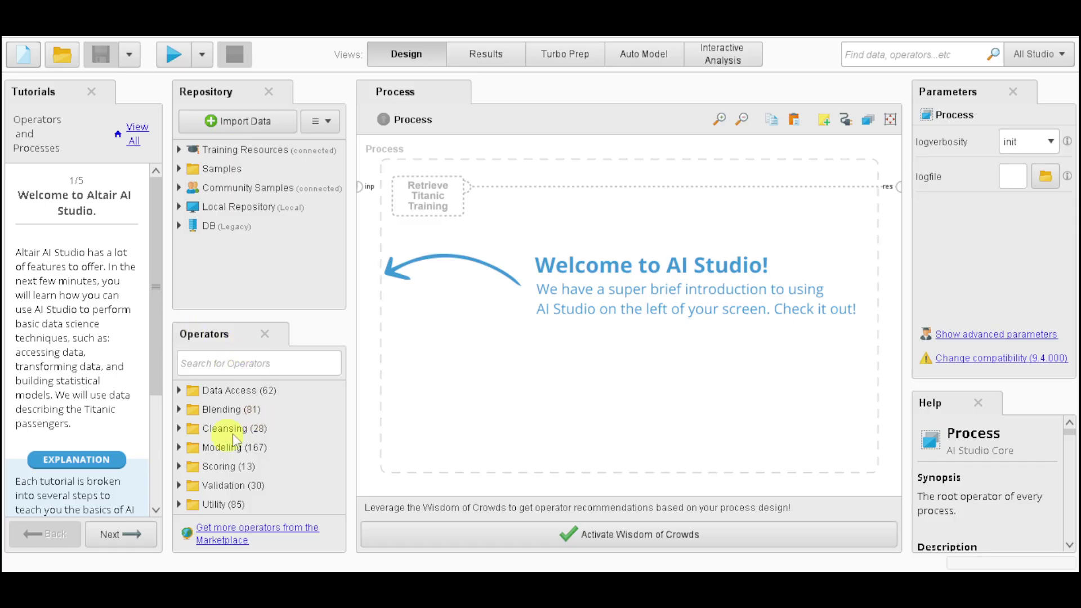
# - Expand Modeling in Operators, open Samples > data in the Repository, and scroll to Titanic
pyautogui.click(180, 448)
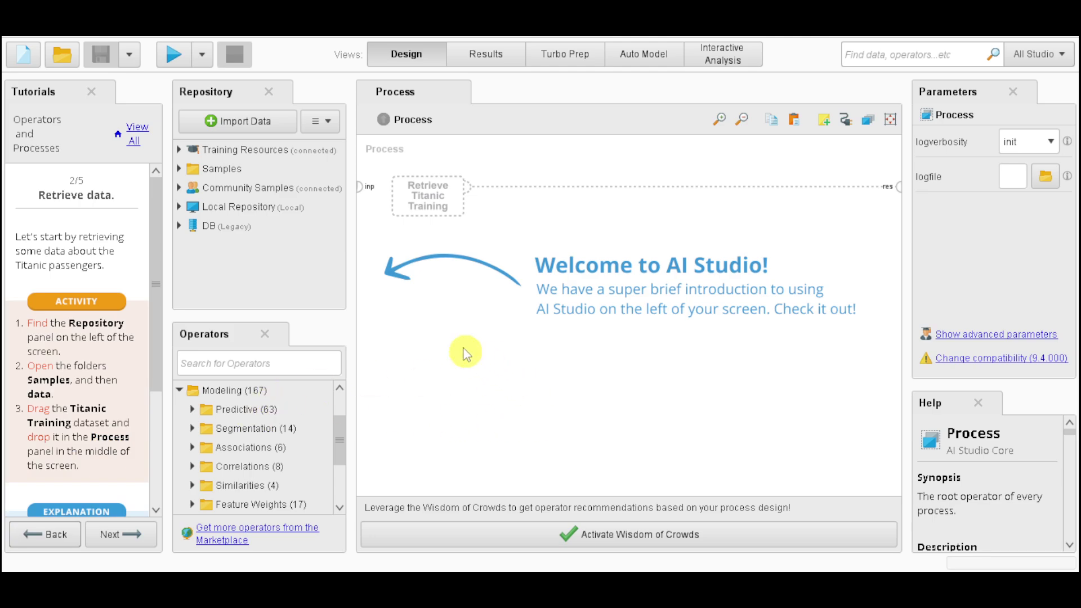
pyautogui.click(179, 169)
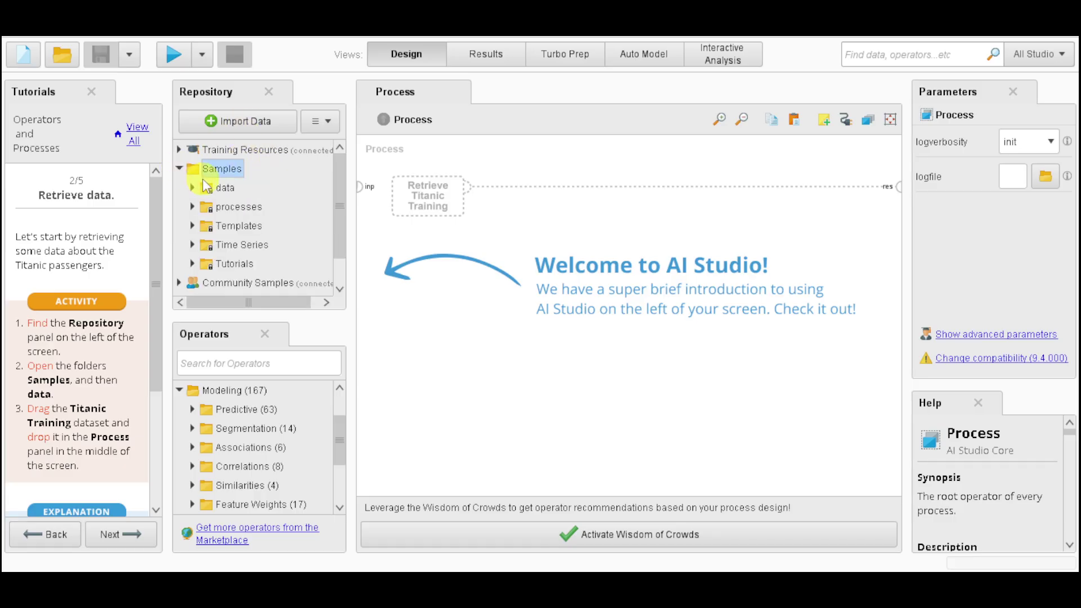
pyautogui.click(192, 190)
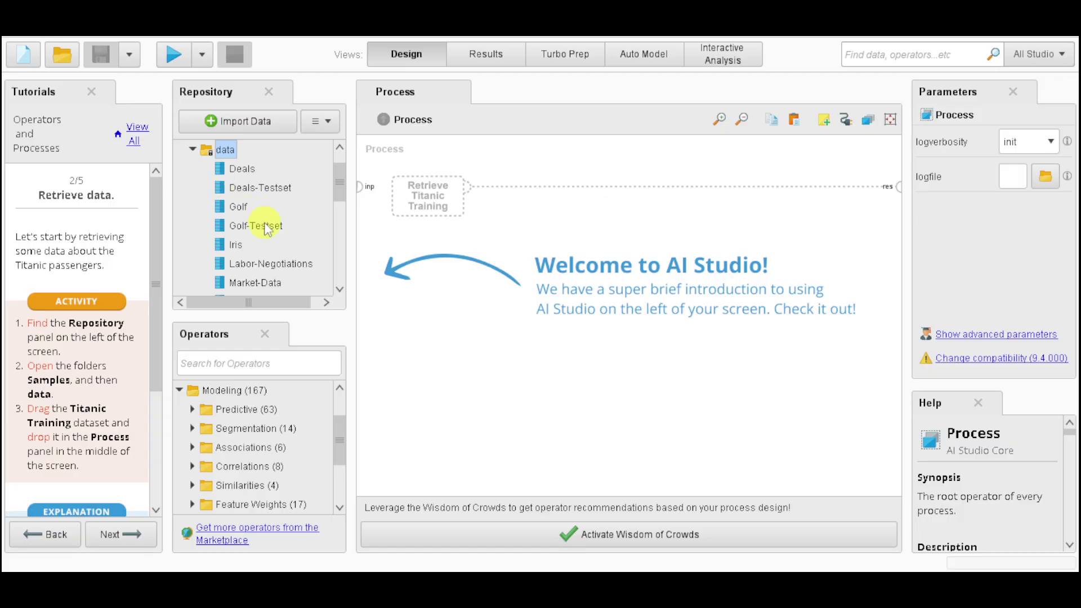
pyautogui.scroll(-3, 256, 225)
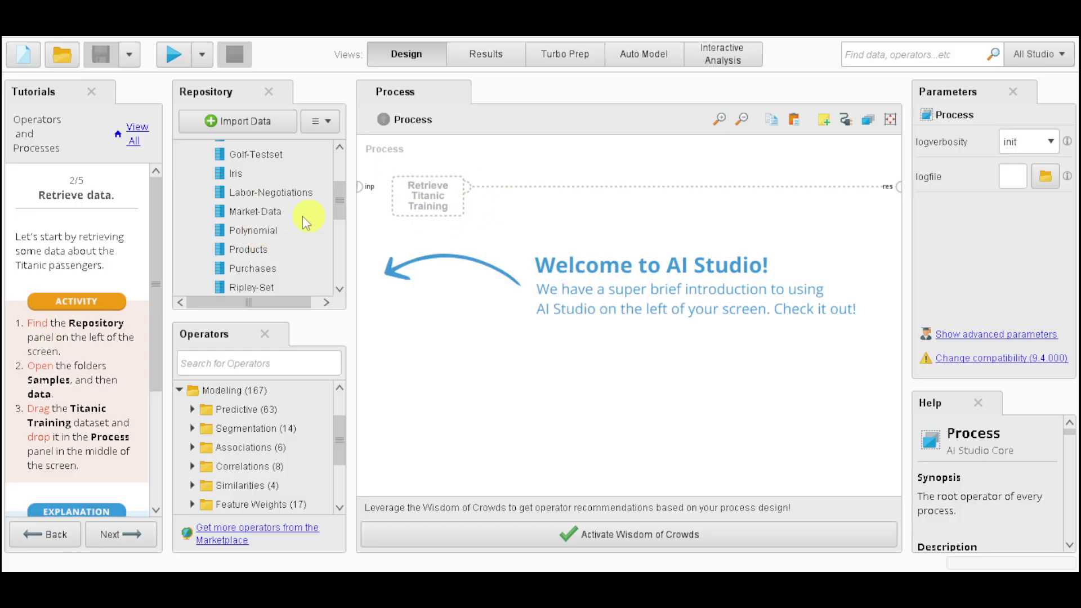
pyautogui.scroll(-1, 261, 217)
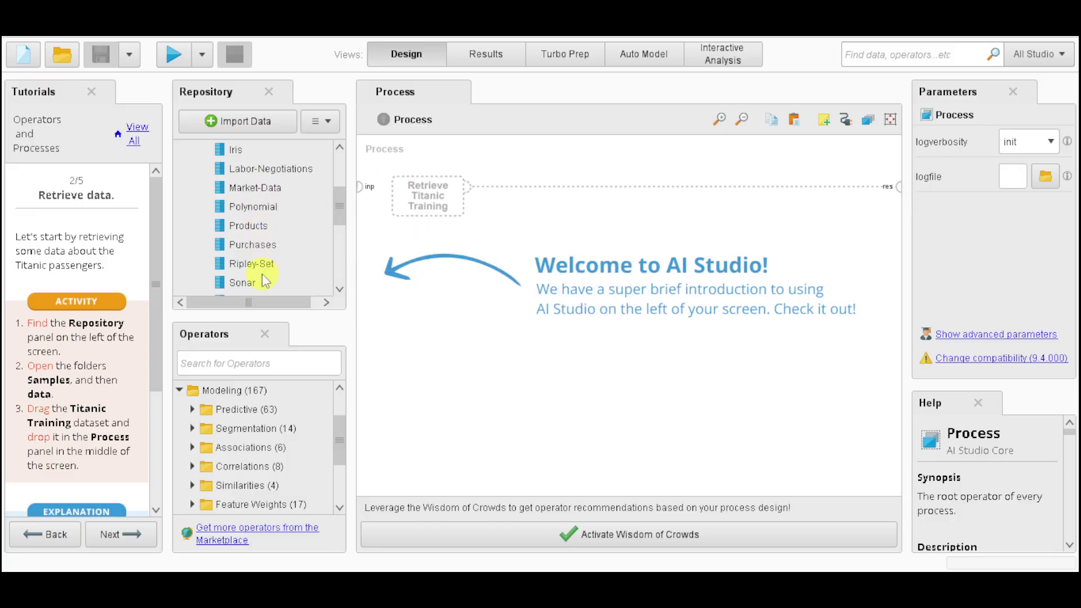
pyautogui.scroll(-2, 261, 273)
# - Drag the Titanic dataset onto the Process canvas as a Retrieve Titanic operator
pyautogui.click(243, 254)
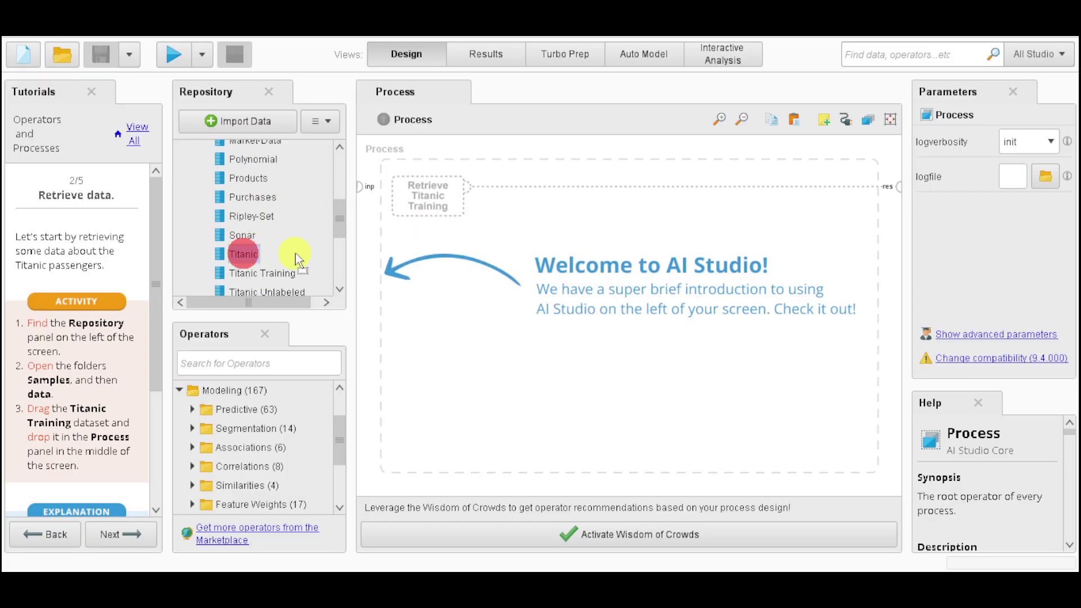
pyautogui.moveTo(297, 259); pyautogui.dragTo(520, 312)
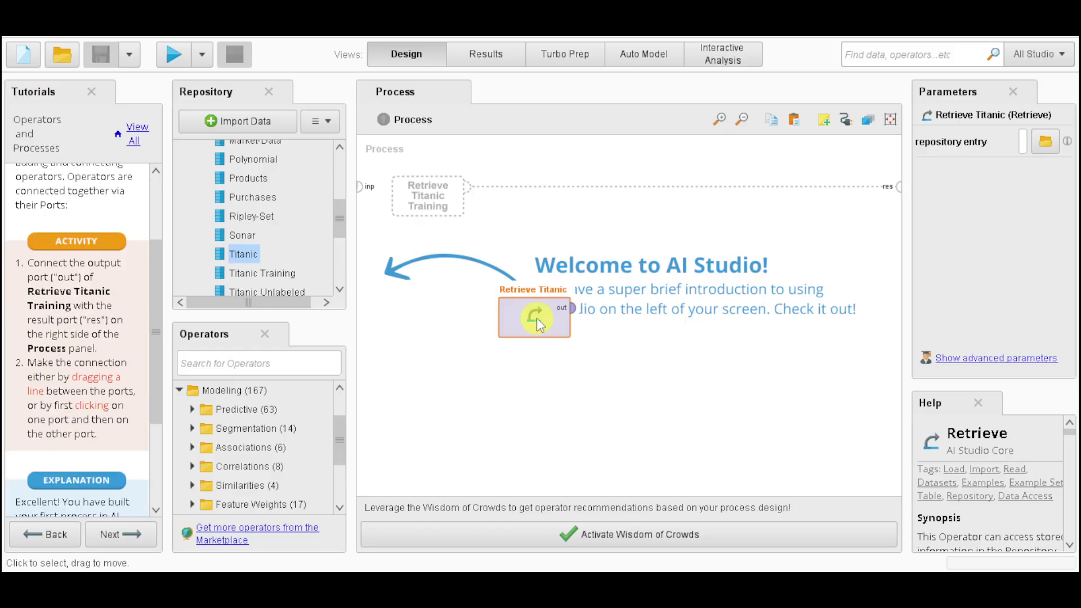
pyautogui.moveTo(538, 324); pyautogui.dragTo(783, 198)
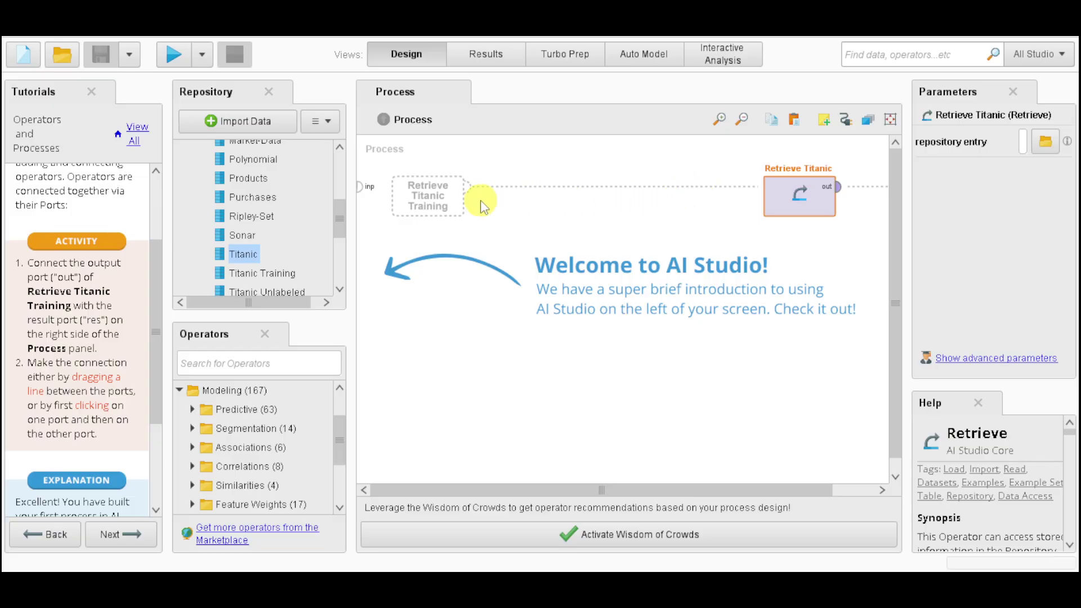
# - Try wiring Retrieve Titanic's ports, shift the operator left, and advance the tutorial to step 4/5
pyautogui.click(365, 190)
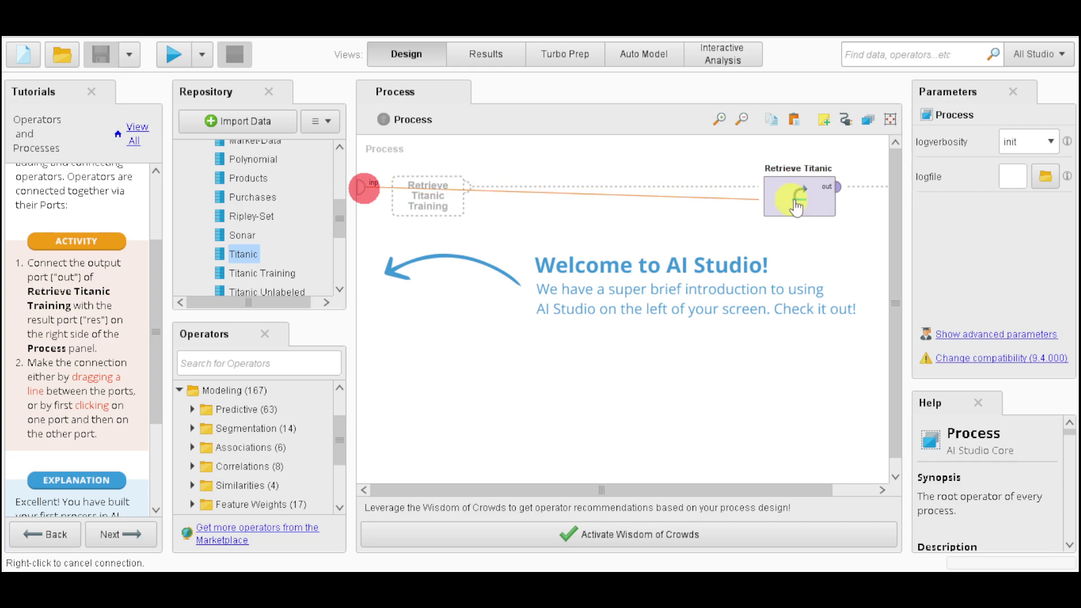
pyautogui.click(831, 190)
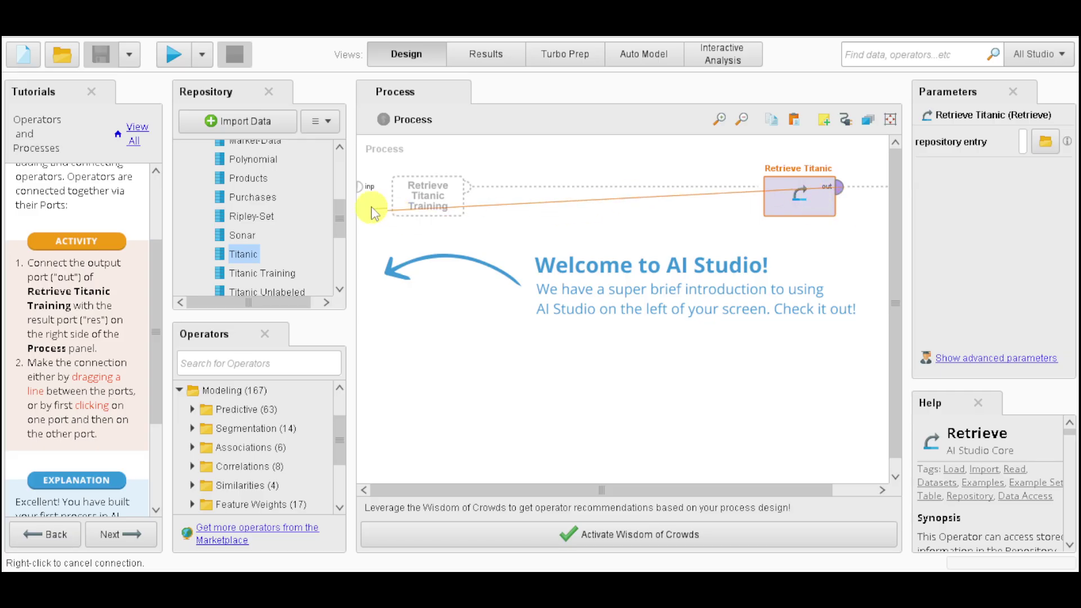
pyautogui.click(360, 191)
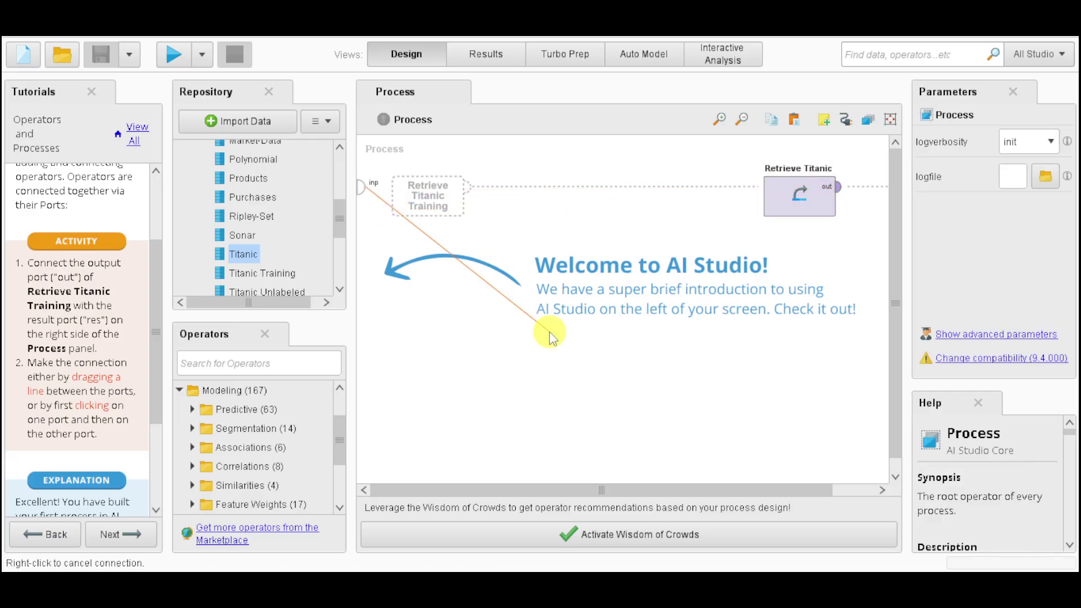
pyautogui.click(790, 191)
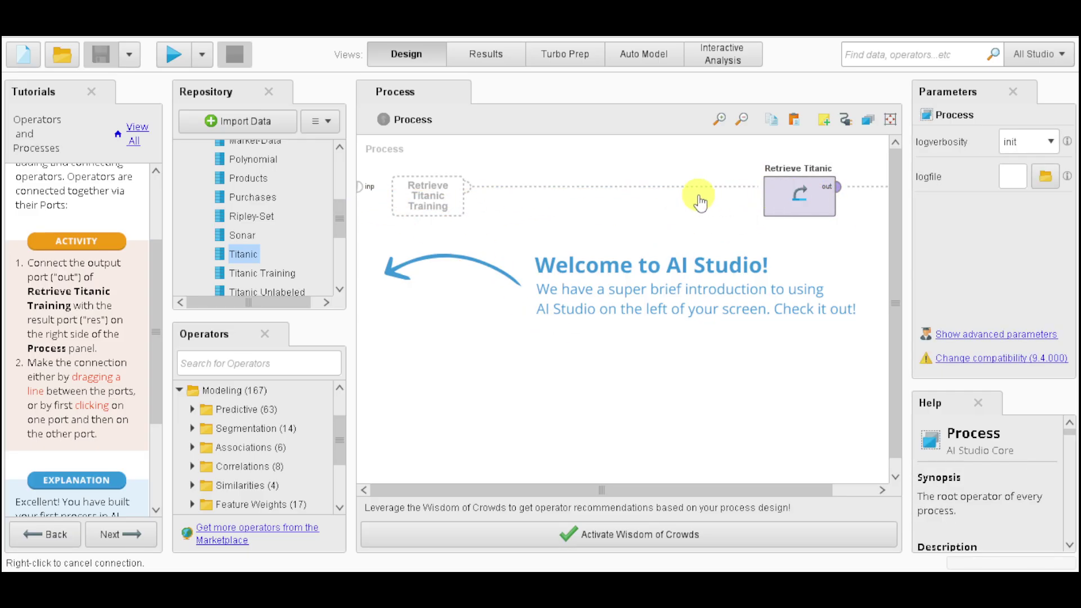
pyautogui.click(816, 198)
pyautogui.moveTo(795, 206); pyautogui.dragTo(713, 197)
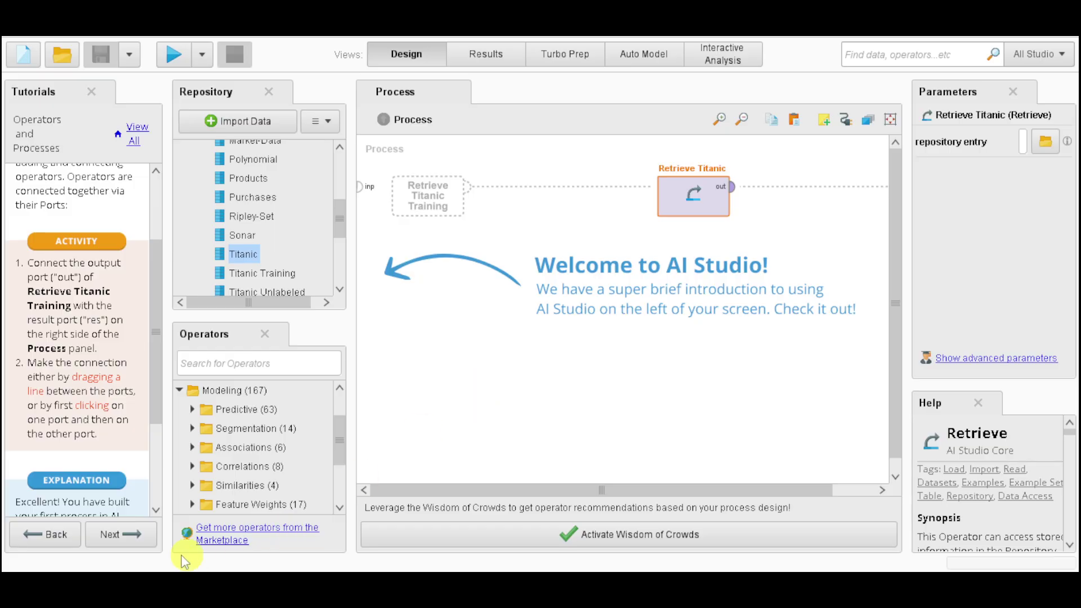
pyautogui.click(135, 536)
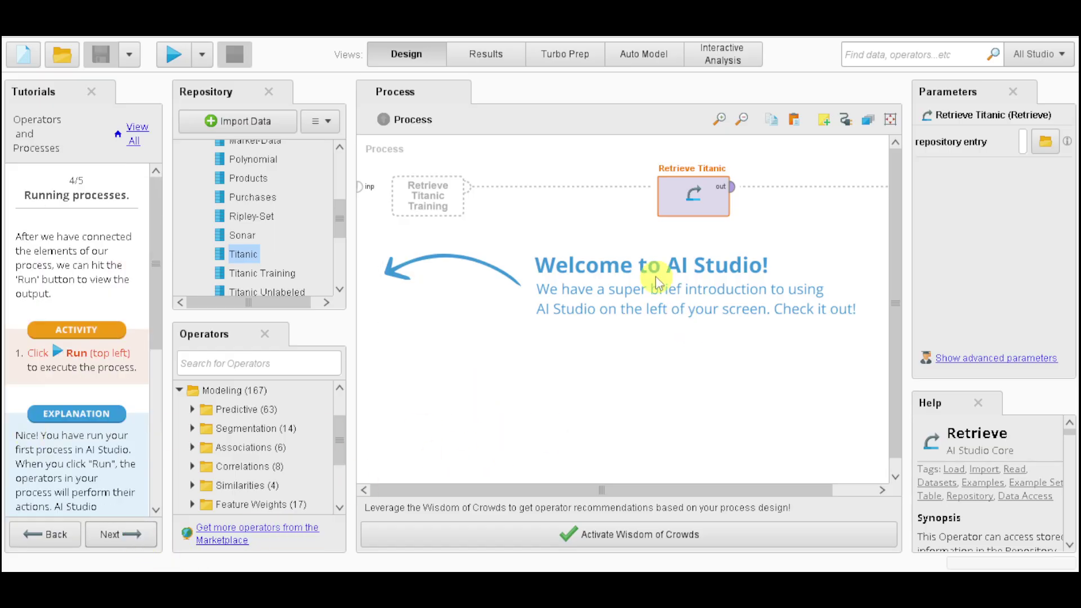
# - Run the process, using Fix now to add the missing result connection, showing 1,309 examples
pyautogui.click(181, 63)
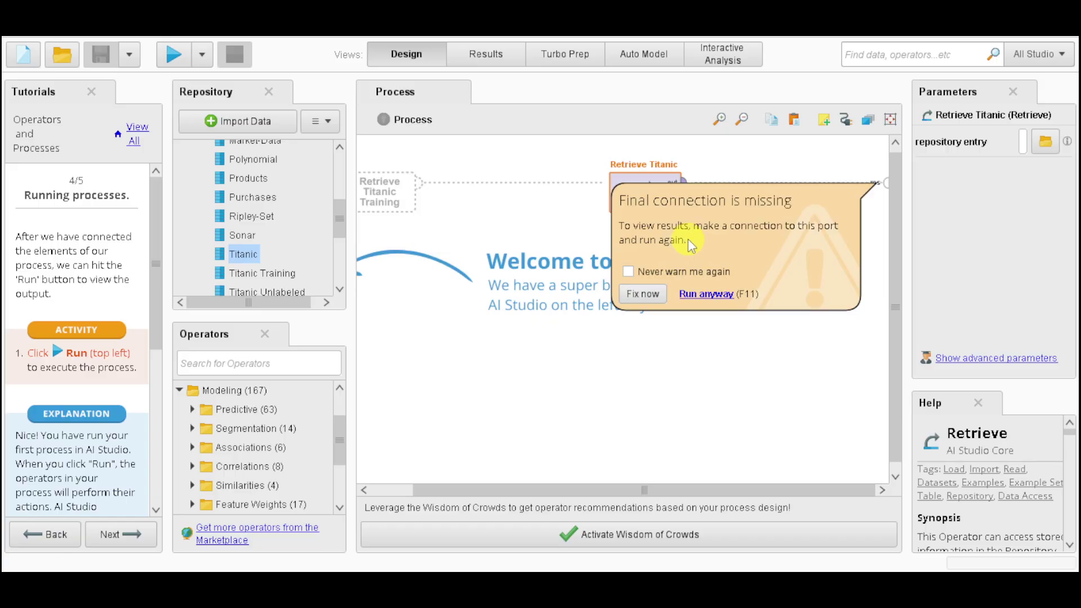
pyautogui.click(642, 294)
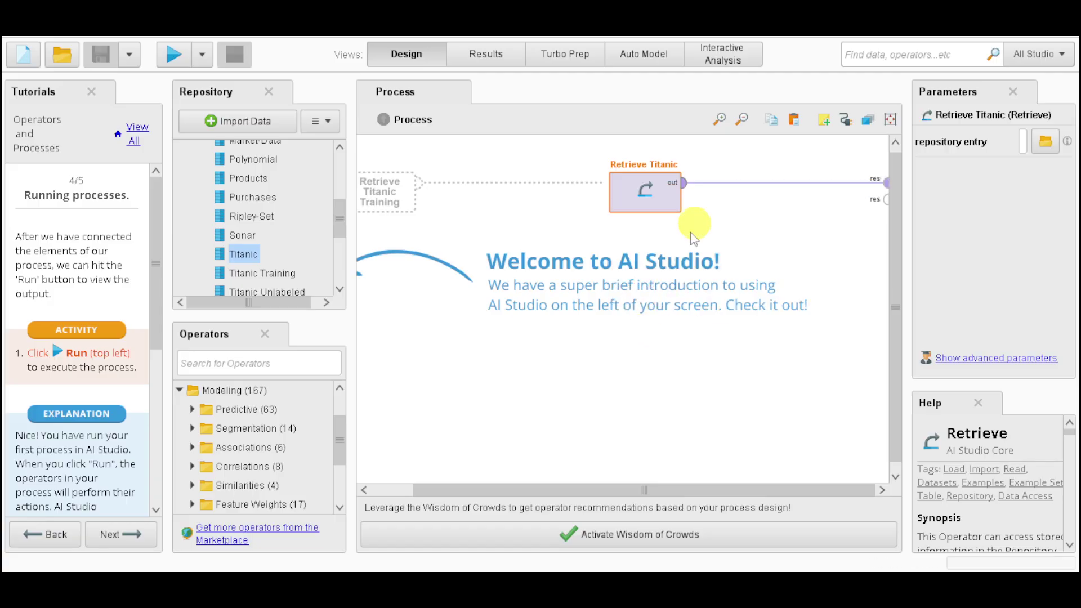
pyautogui.click(178, 52)
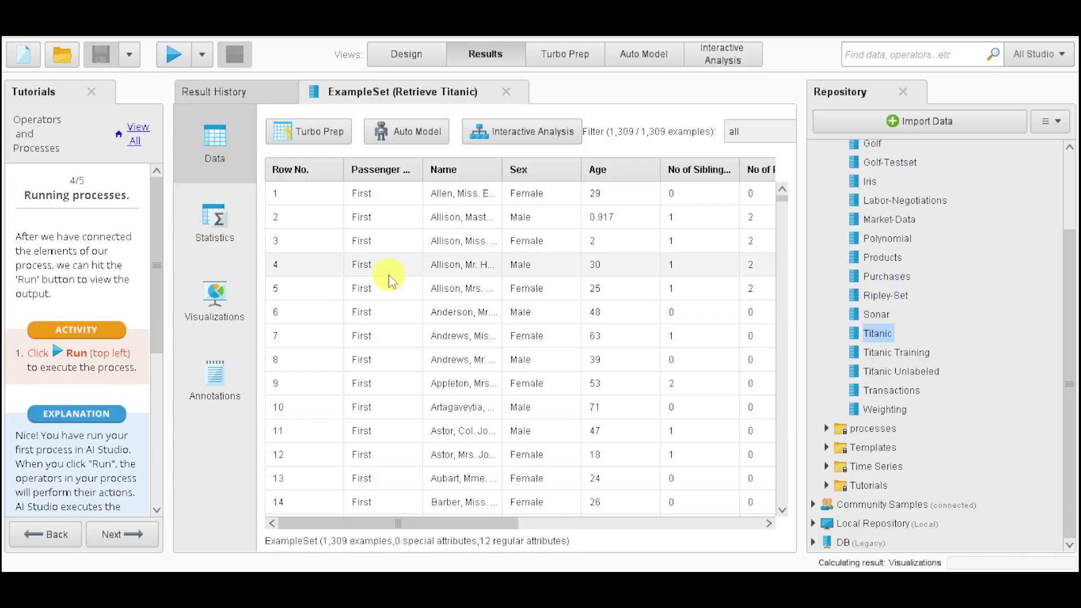
# - Move the tutorial to its final step and peek at Passenger Class statistics before returning to Data
pyautogui.click(144, 534)
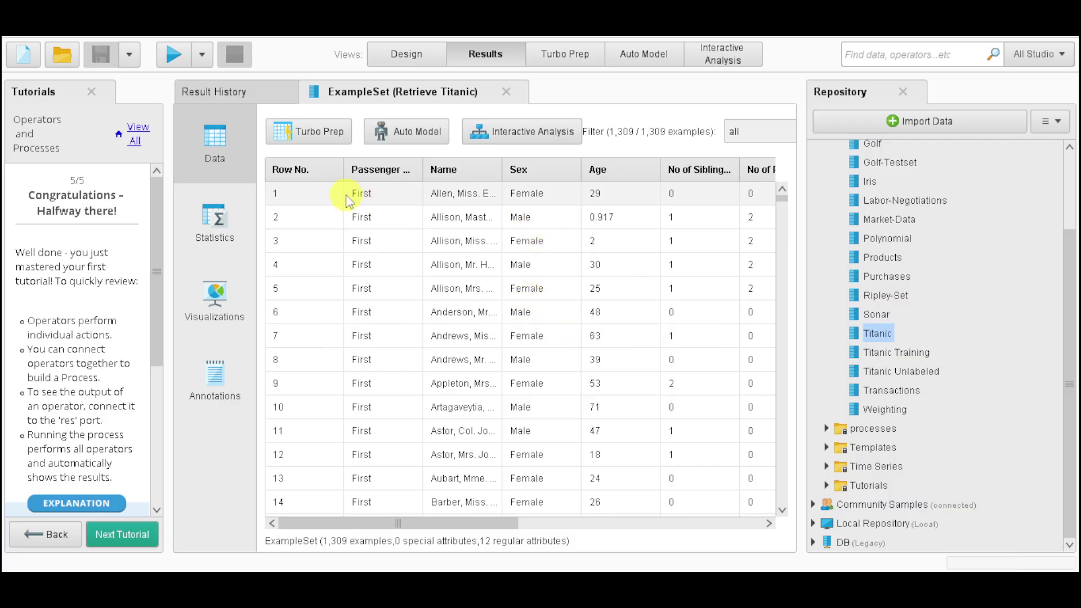
pyautogui.click(229, 229)
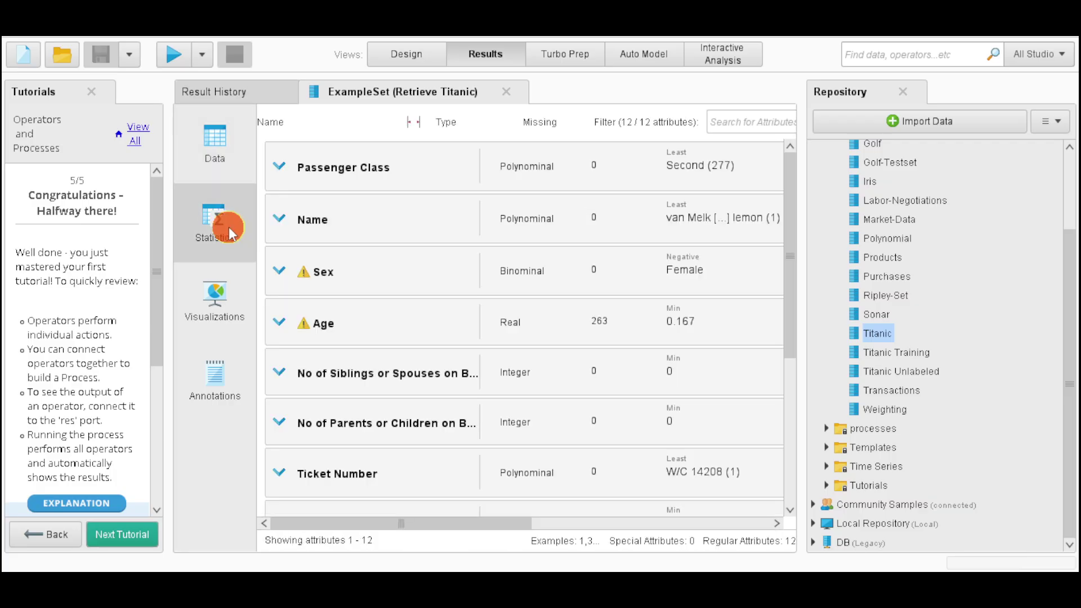
pyautogui.click(280, 167)
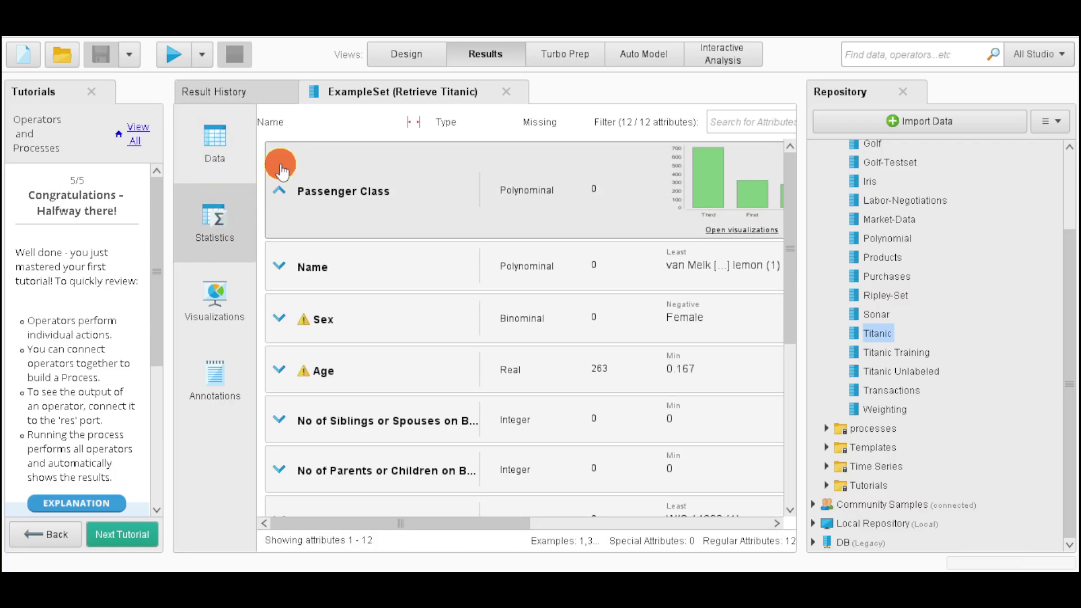
pyautogui.click(279, 169)
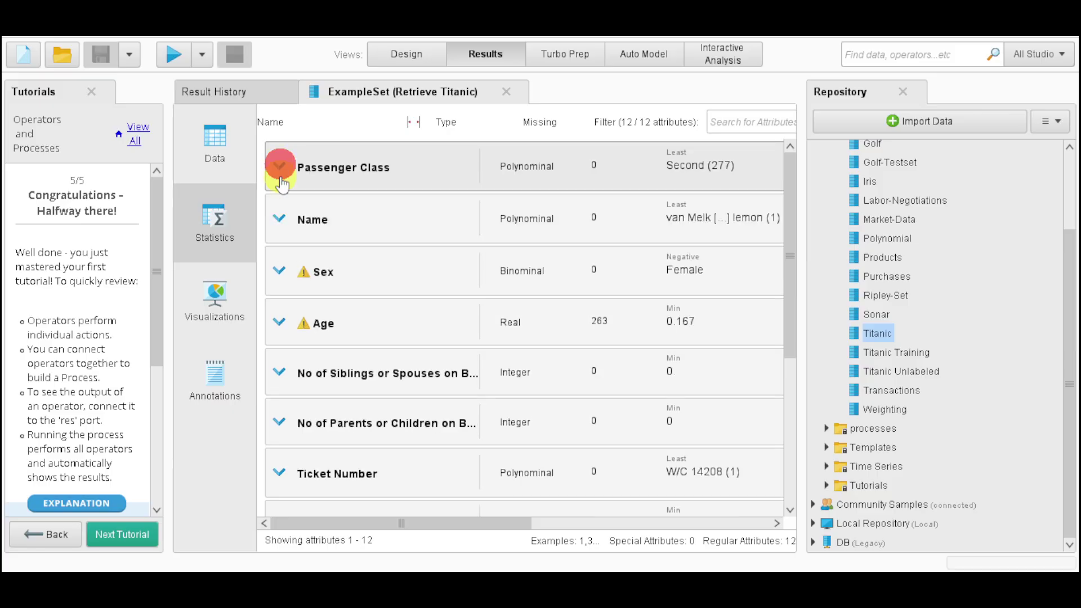
pyautogui.click(221, 148)
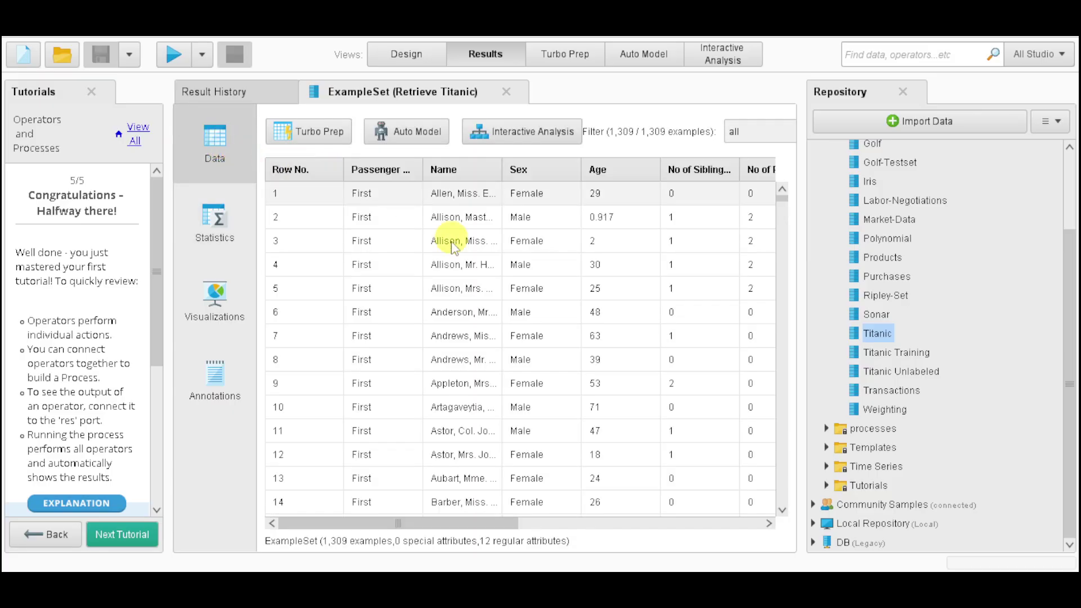
# - Scroll the Titanic data table down to the last passenger row, 1,309
pyautogui.scroll(-2, 456, 352)
pyautogui.scroll(-4, 456, 349)
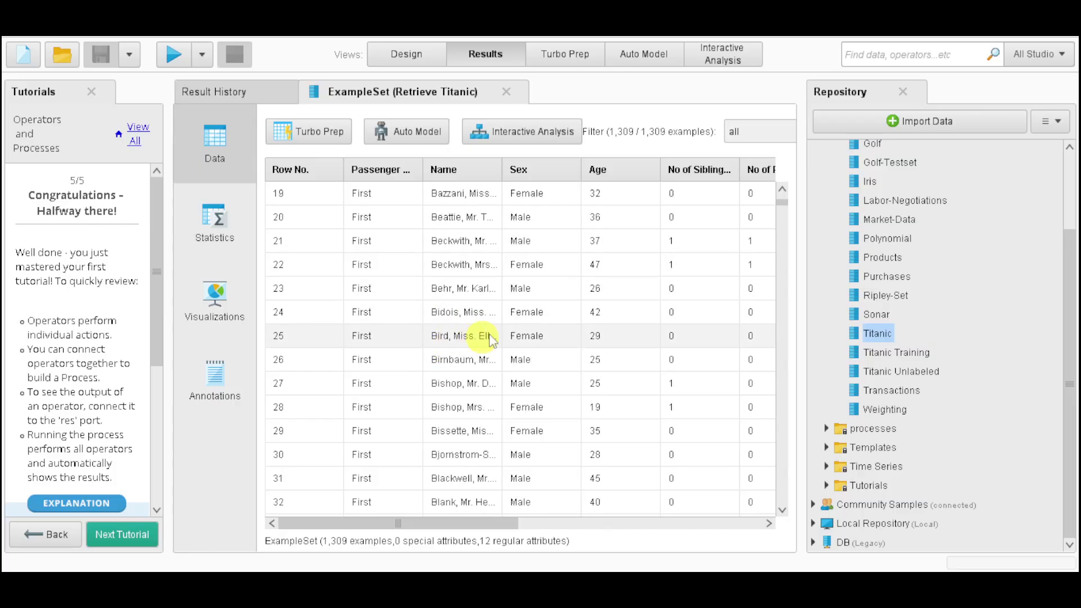
pyautogui.moveTo(783, 205); pyautogui.dragTo(785, 507)
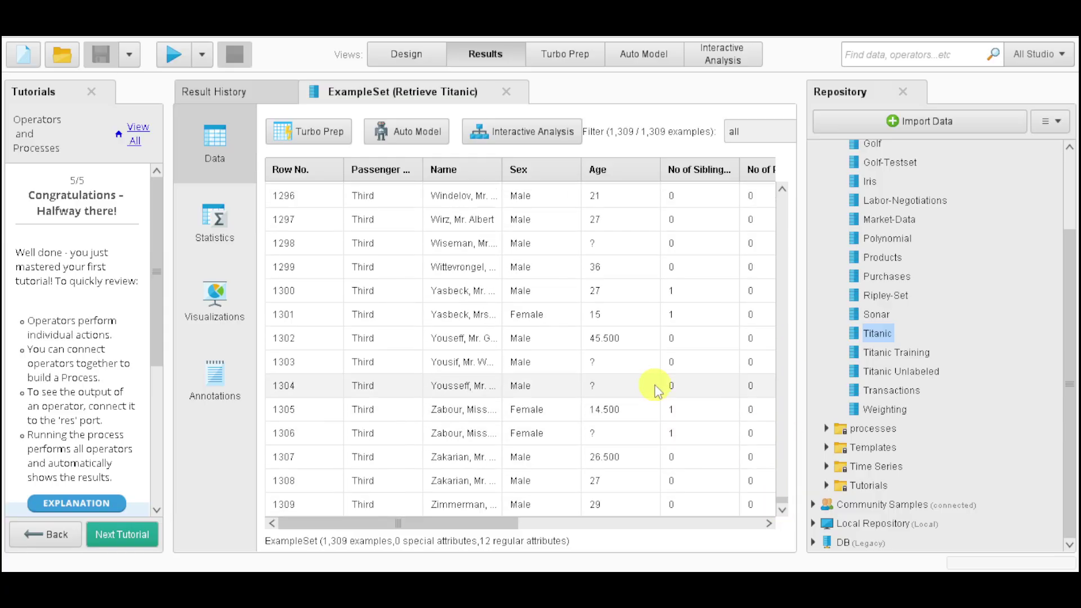
pyautogui.scroll(6, 700, 295)
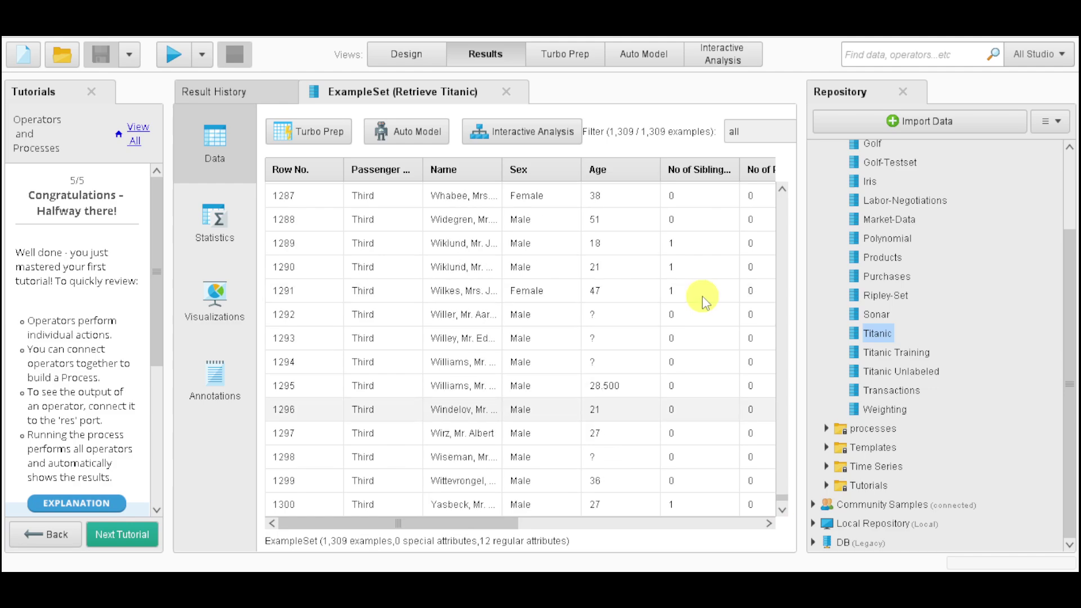
# - In Statistics, expand the Passenger Class, Sex and Age distribution charts
pyautogui.click(215, 215)
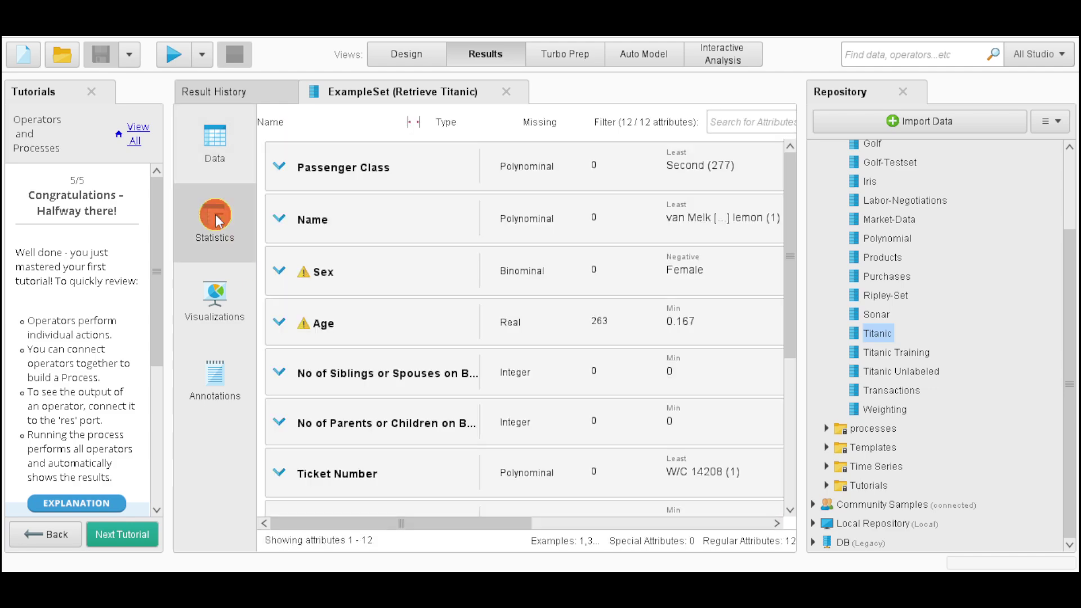
pyautogui.click(278, 169)
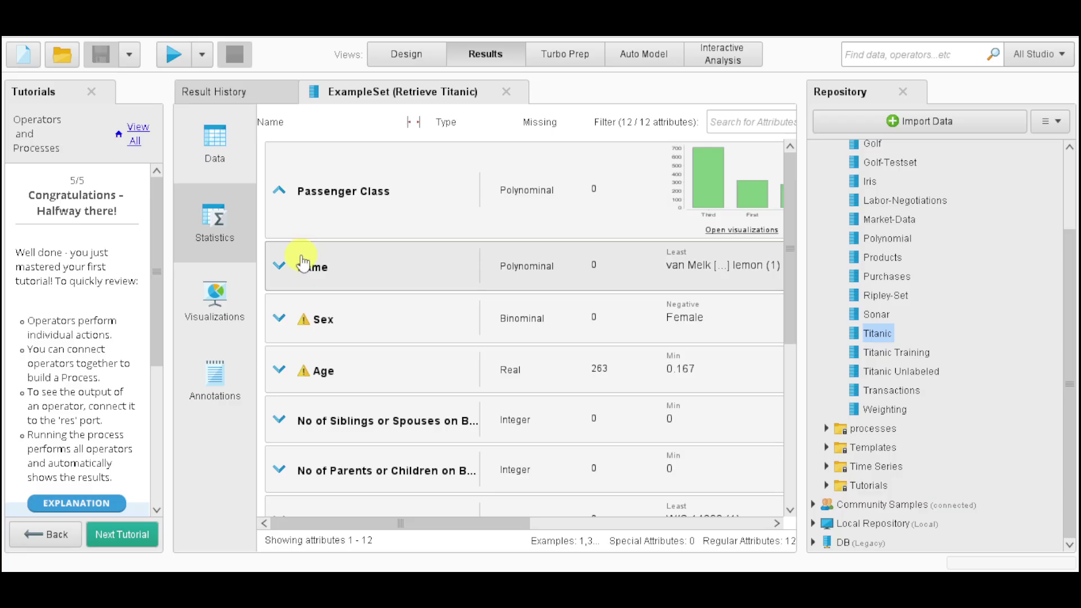
pyautogui.click(281, 267)
pyautogui.click(280, 318)
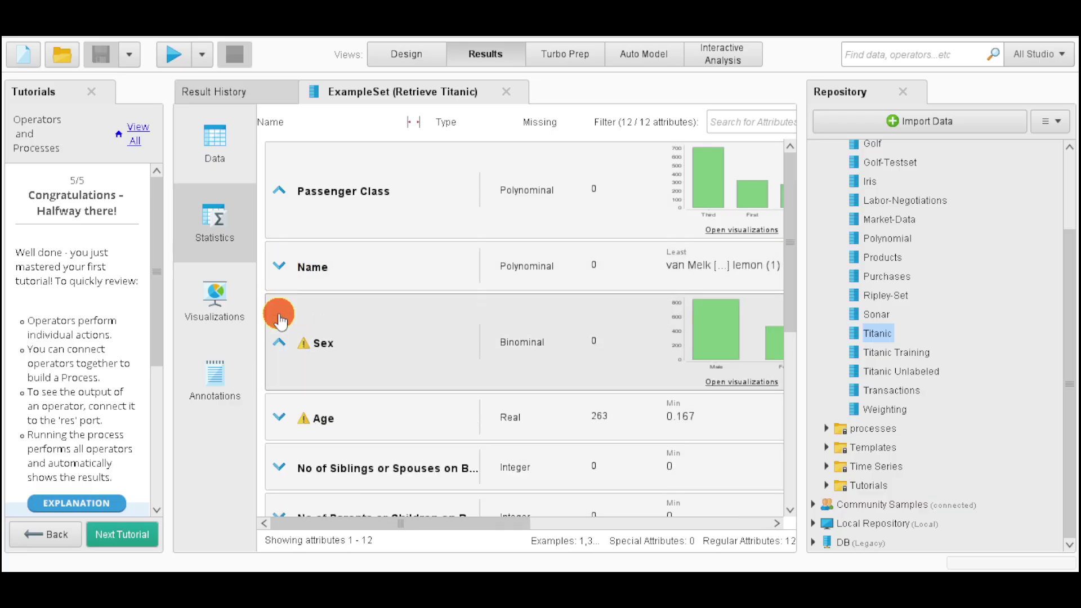
pyautogui.click(280, 320)
pyautogui.click(279, 369)
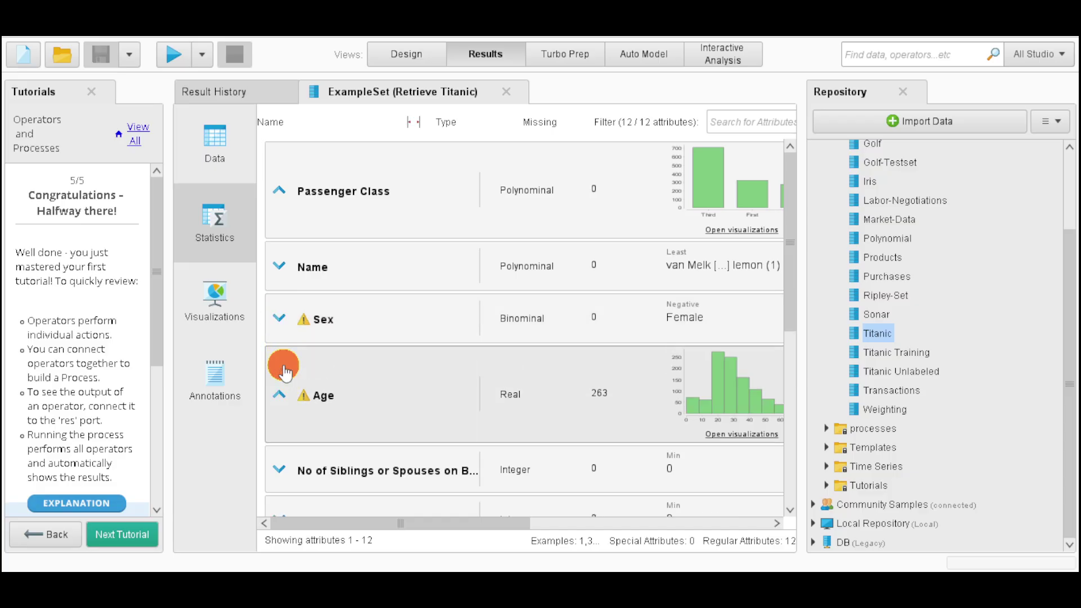
pyautogui.click(279, 369)
# - Scroll the attribute list, then show the scatter plot of parents or children on board by Sex
pyautogui.scroll(-1, 287, 414)
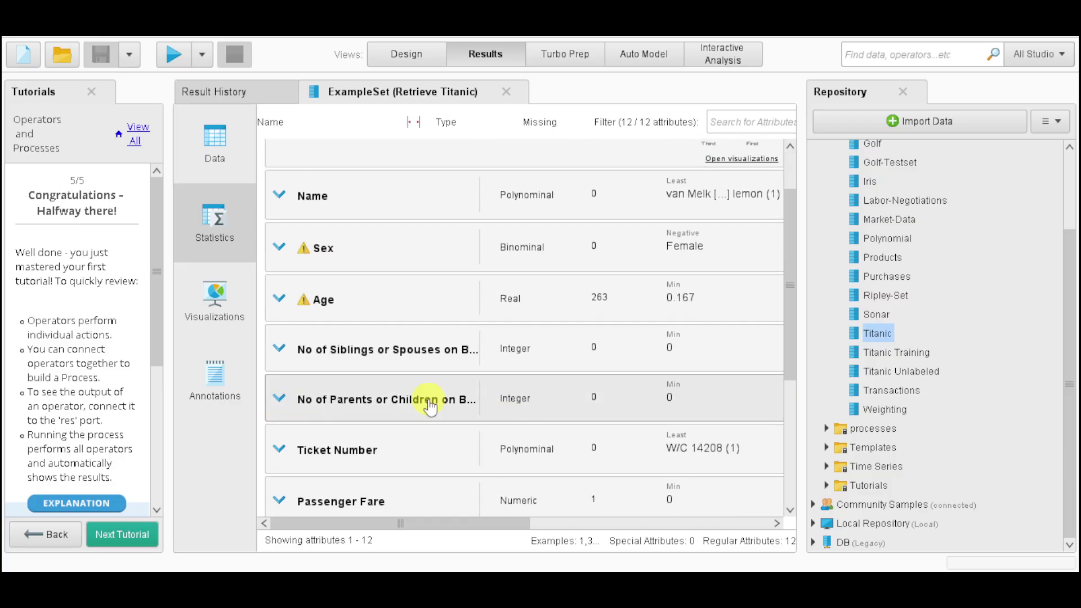
pyautogui.scroll(-2, 507, 338)
pyautogui.scroll(-2, 507, 309)
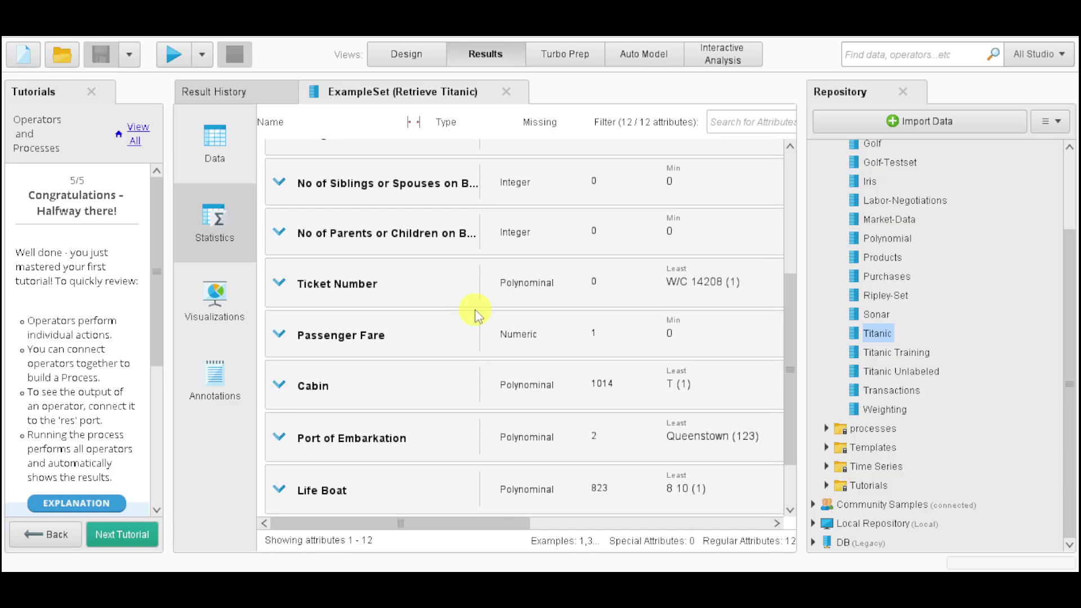
pyautogui.click(209, 294)
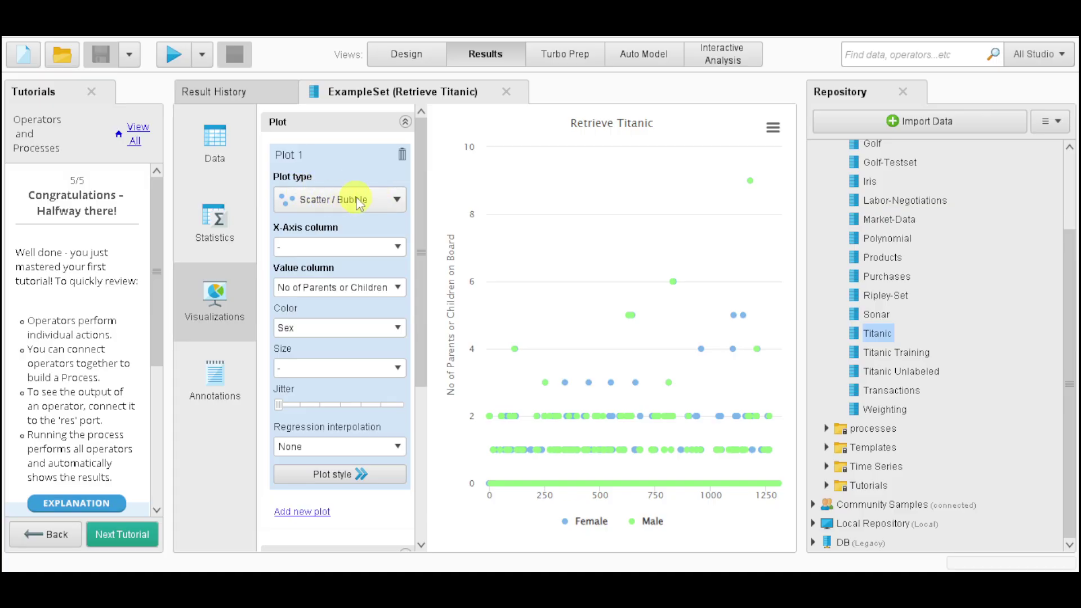
# - Switch the parents-or-children plot to Line, then Pie / Donut, and finally Histogram
pyautogui.click(394, 201)
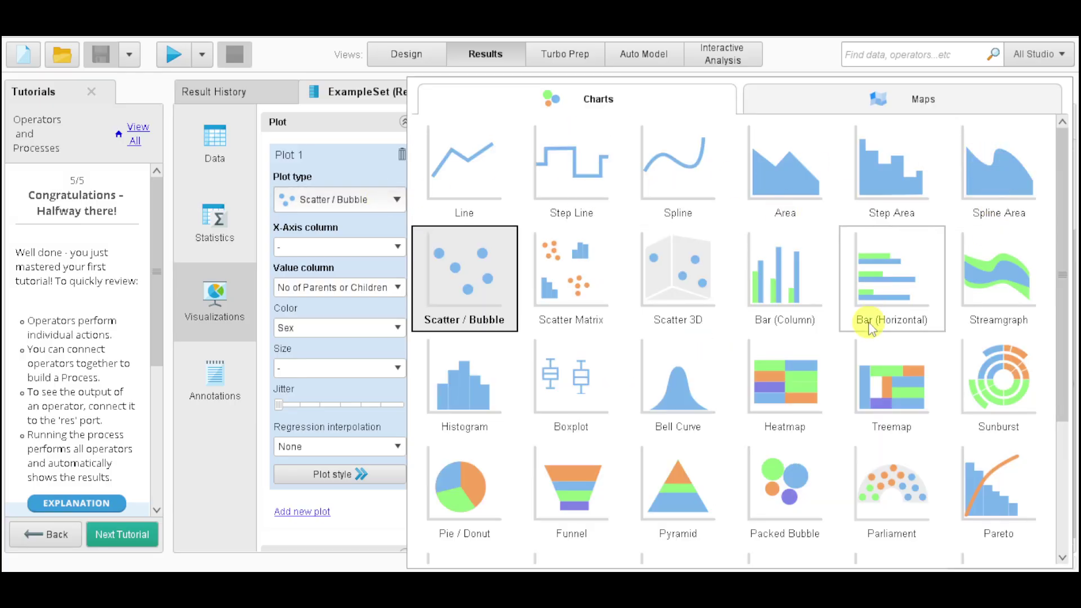
pyautogui.click(479, 179)
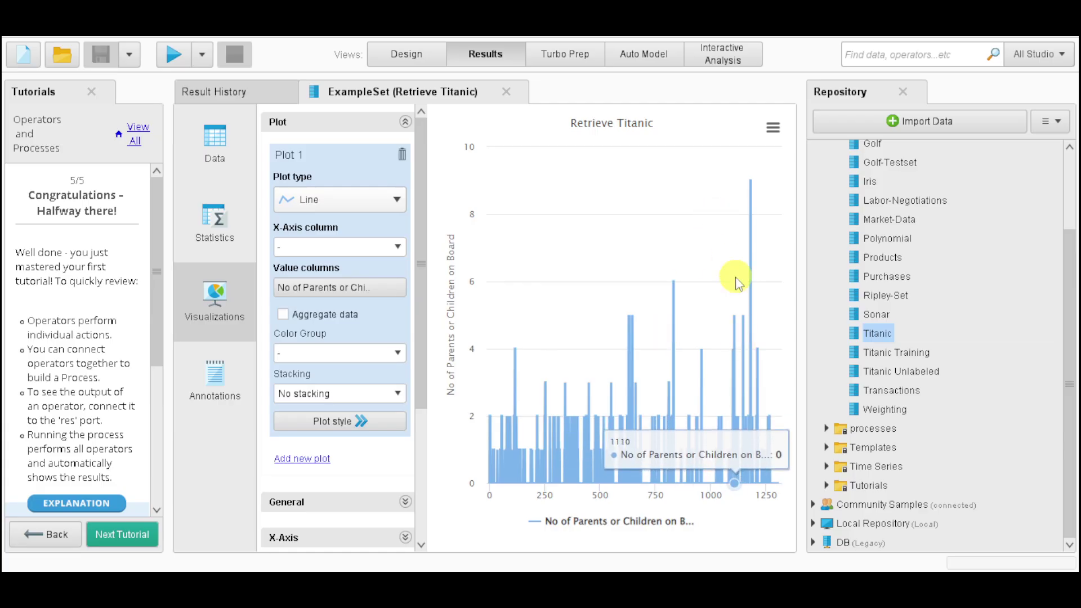
pyautogui.click(390, 203)
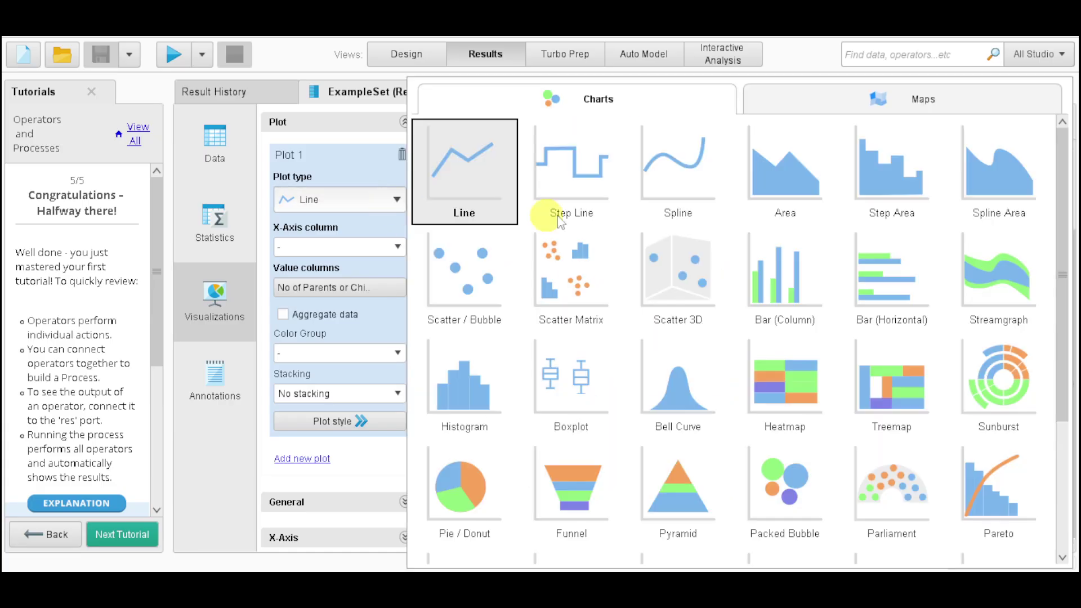
pyautogui.click(479, 495)
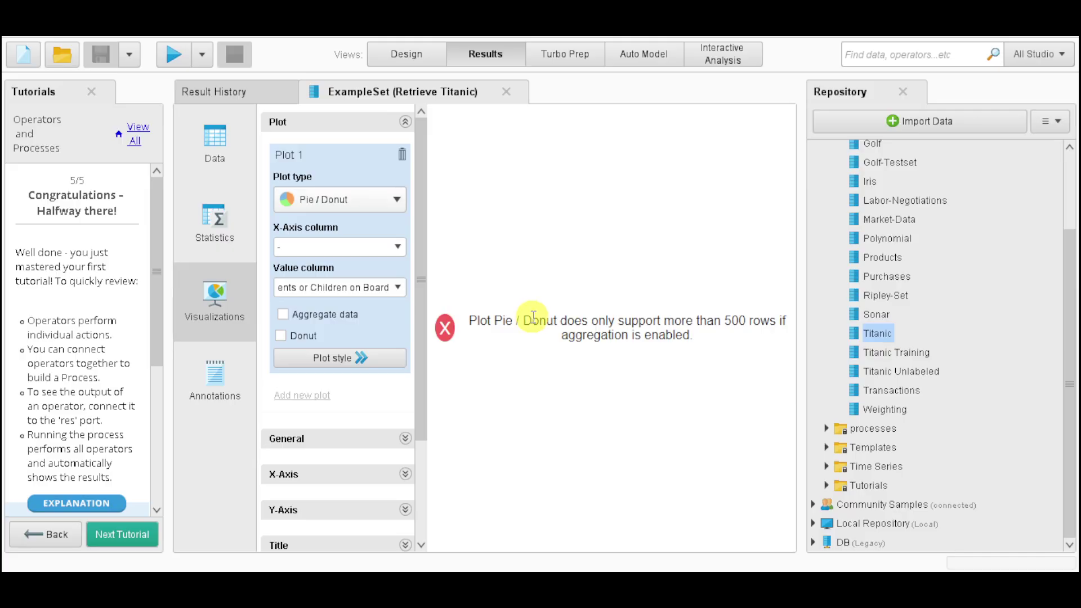
pyautogui.click(373, 204)
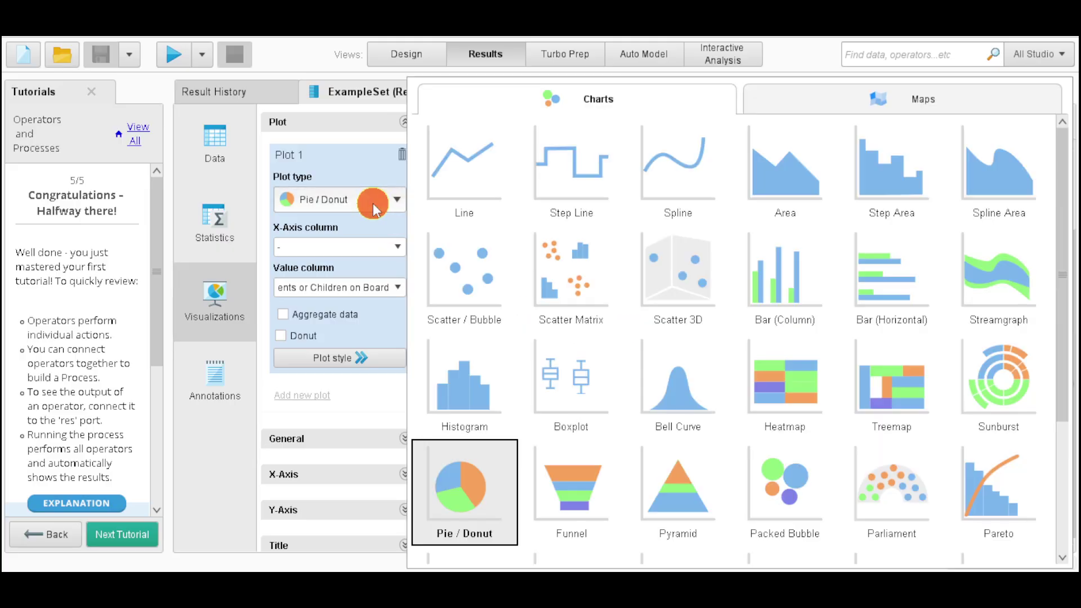
pyautogui.click(456, 397)
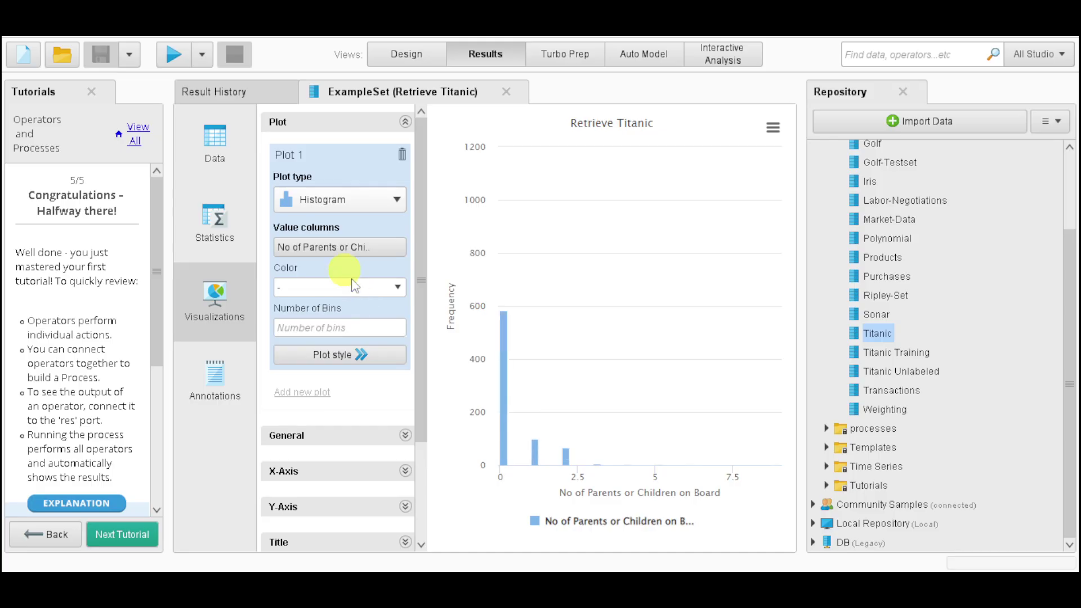
pyautogui.click(367, 246)
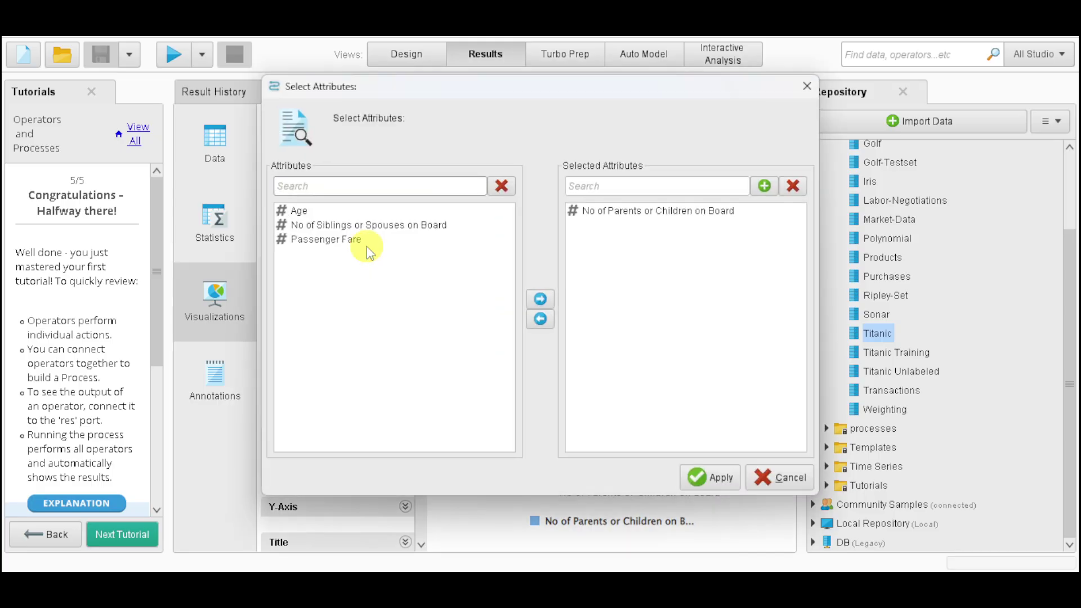
pyautogui.click(811, 88)
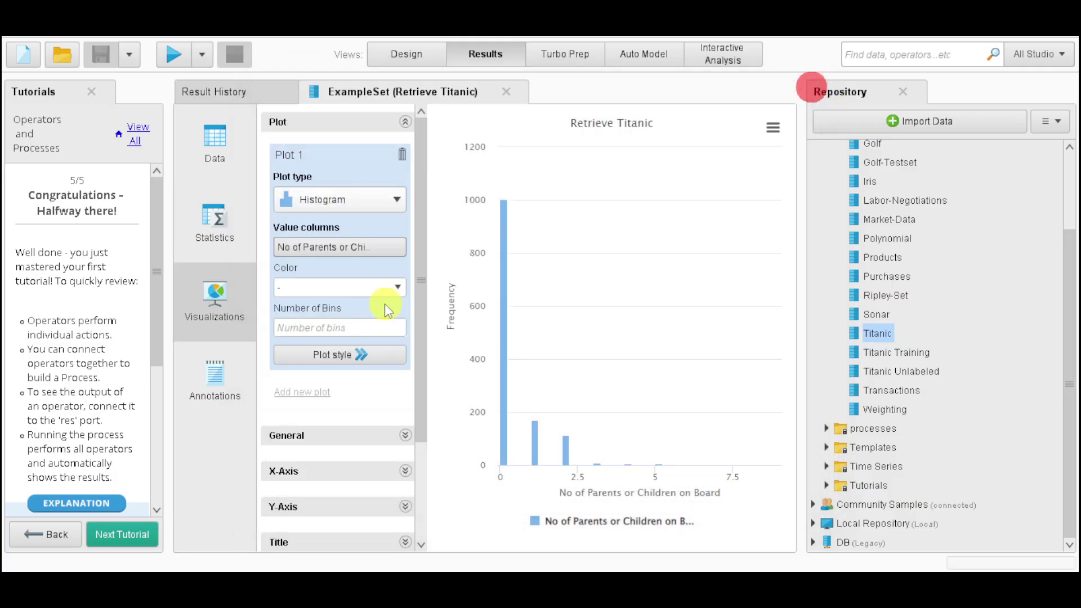
pyautogui.click(360, 292)
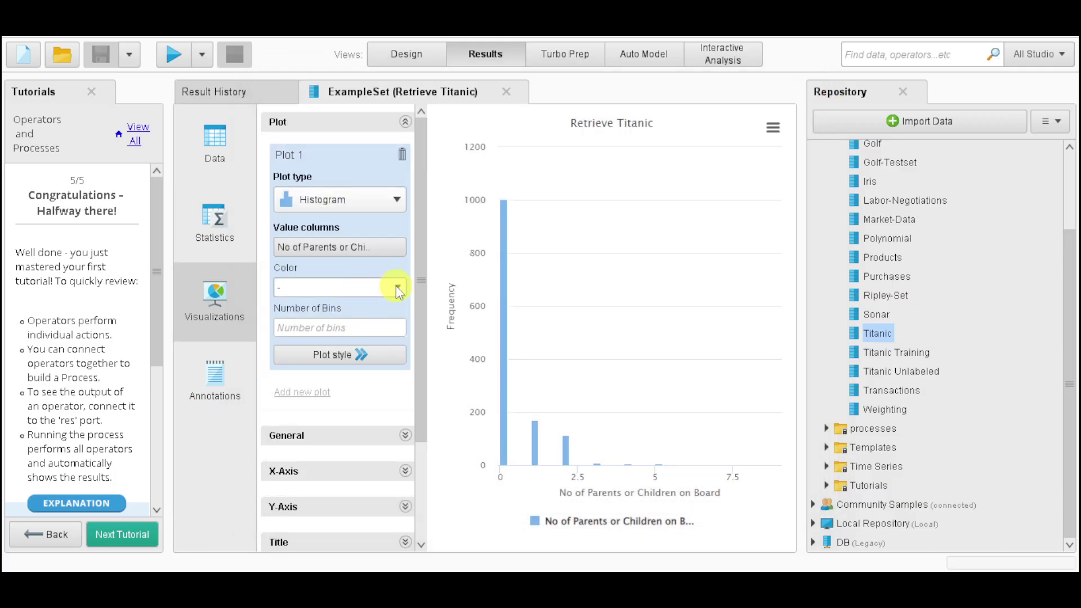
pyautogui.click(397, 286)
pyautogui.click(397, 286)
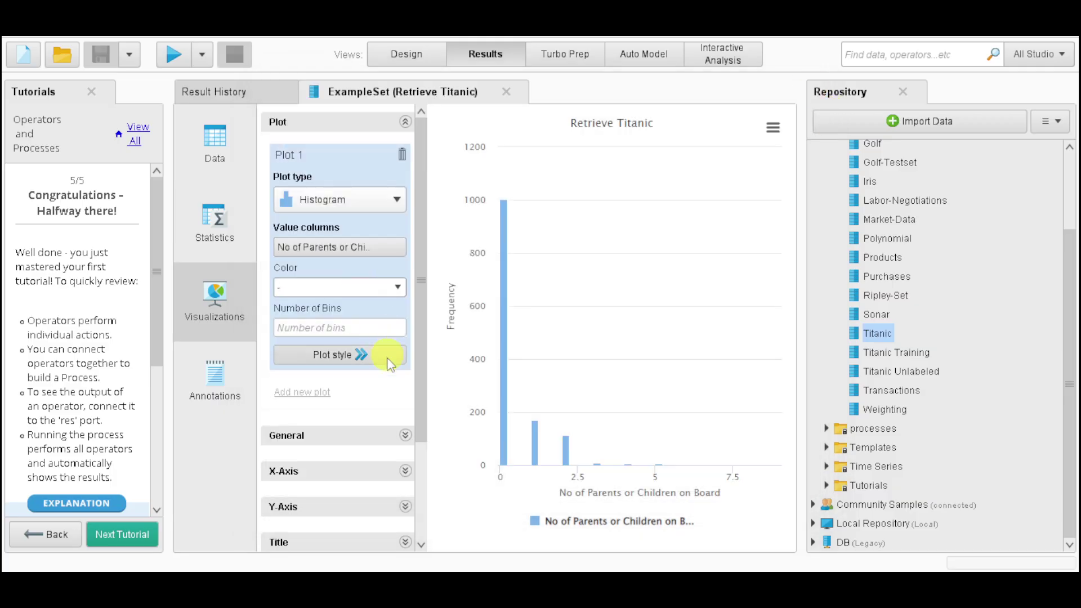
pyautogui.scroll(-3, 379, 445)
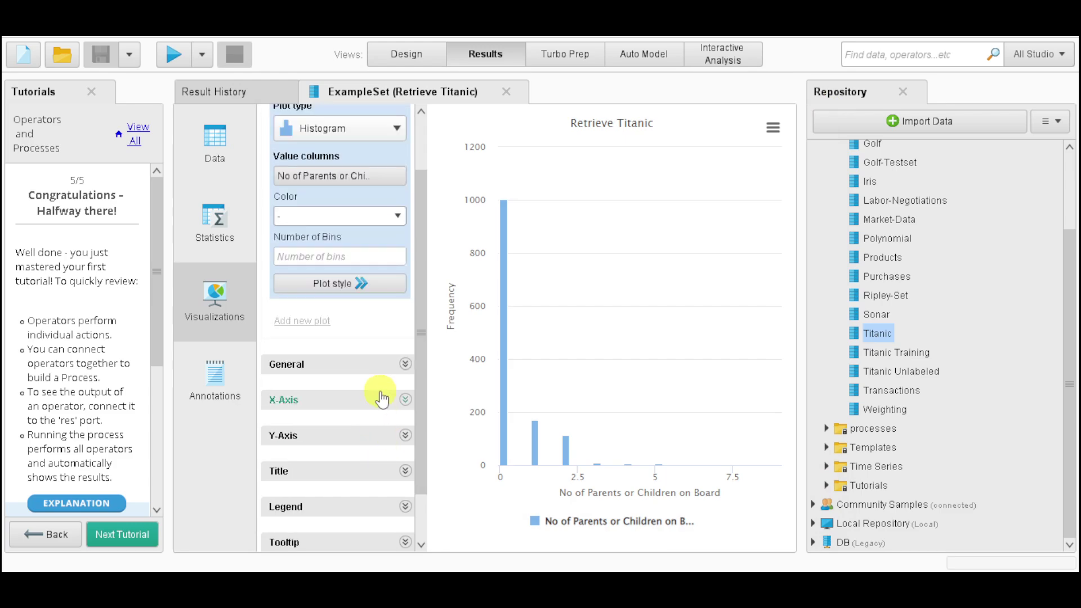
pyautogui.scroll(-3, 380, 399)
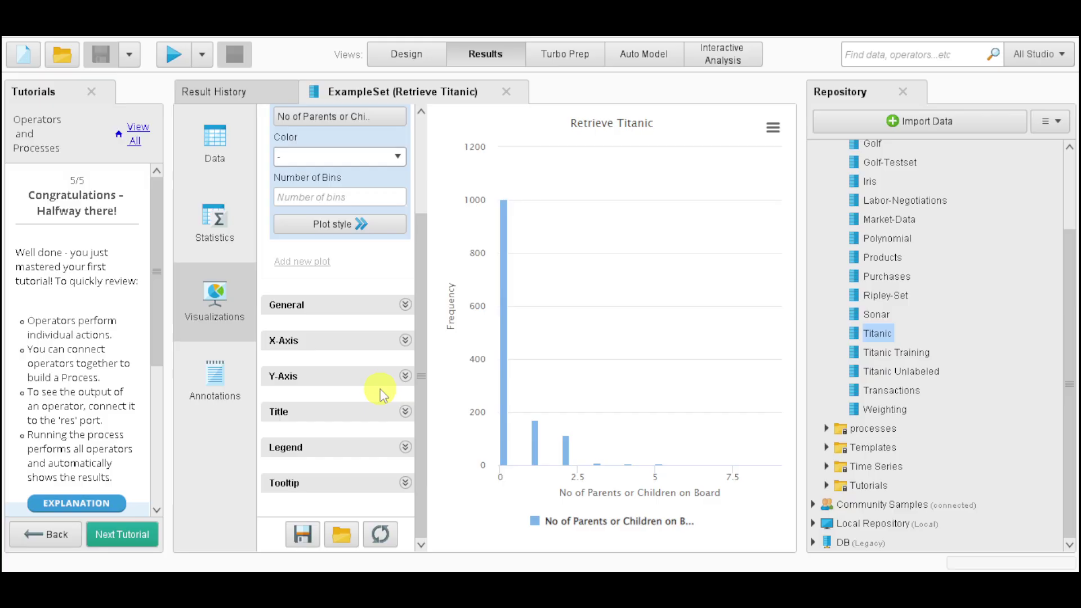
# - View the ExampleSet's Source annotation (//Samples/data/Titanic), then return to the Design view
pyautogui.click(213, 388)
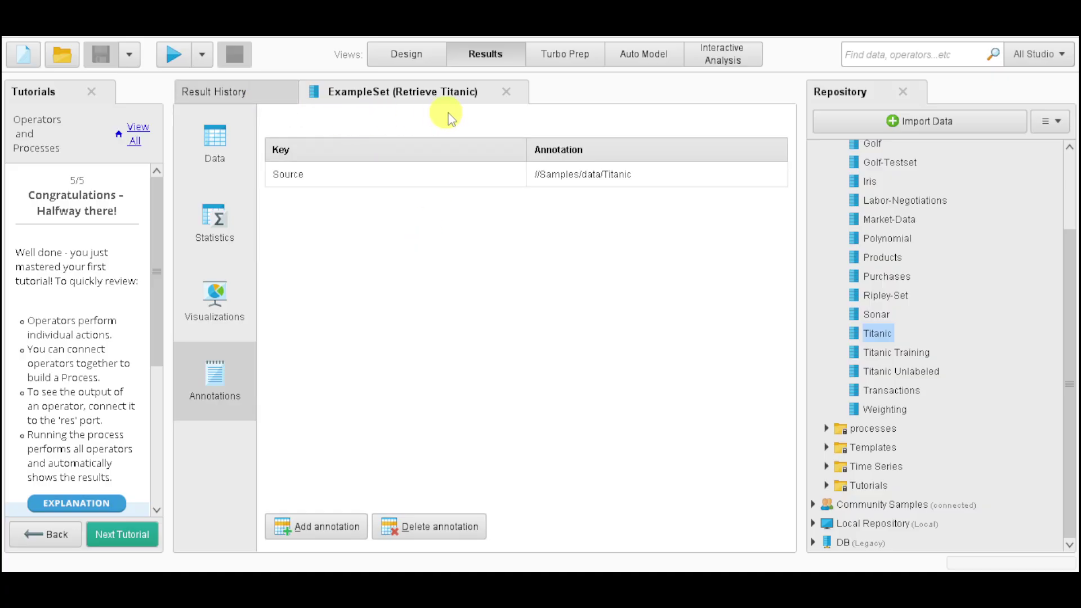
pyautogui.click(418, 58)
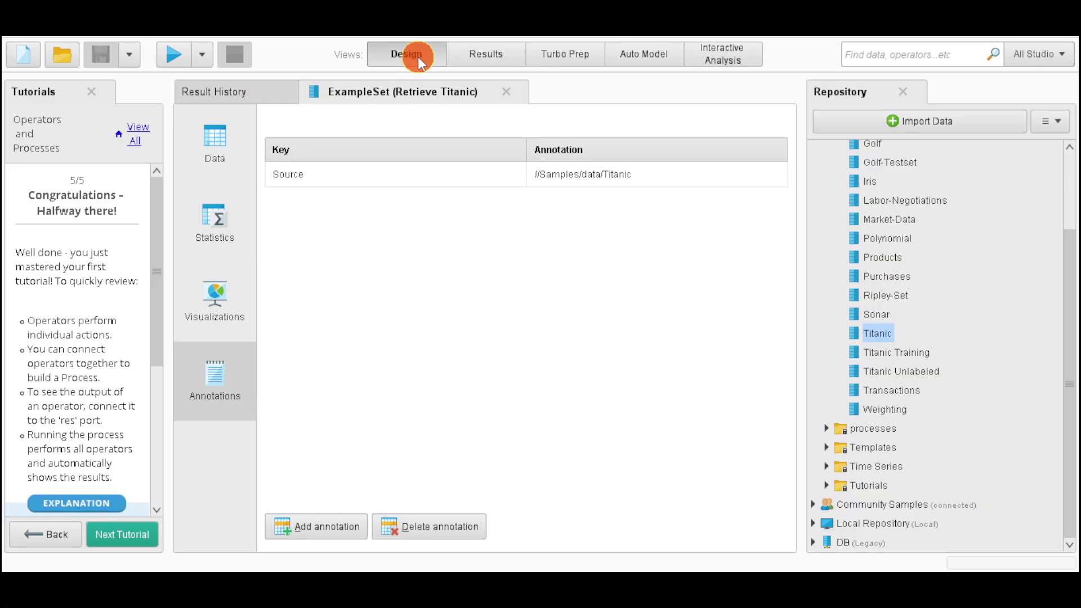